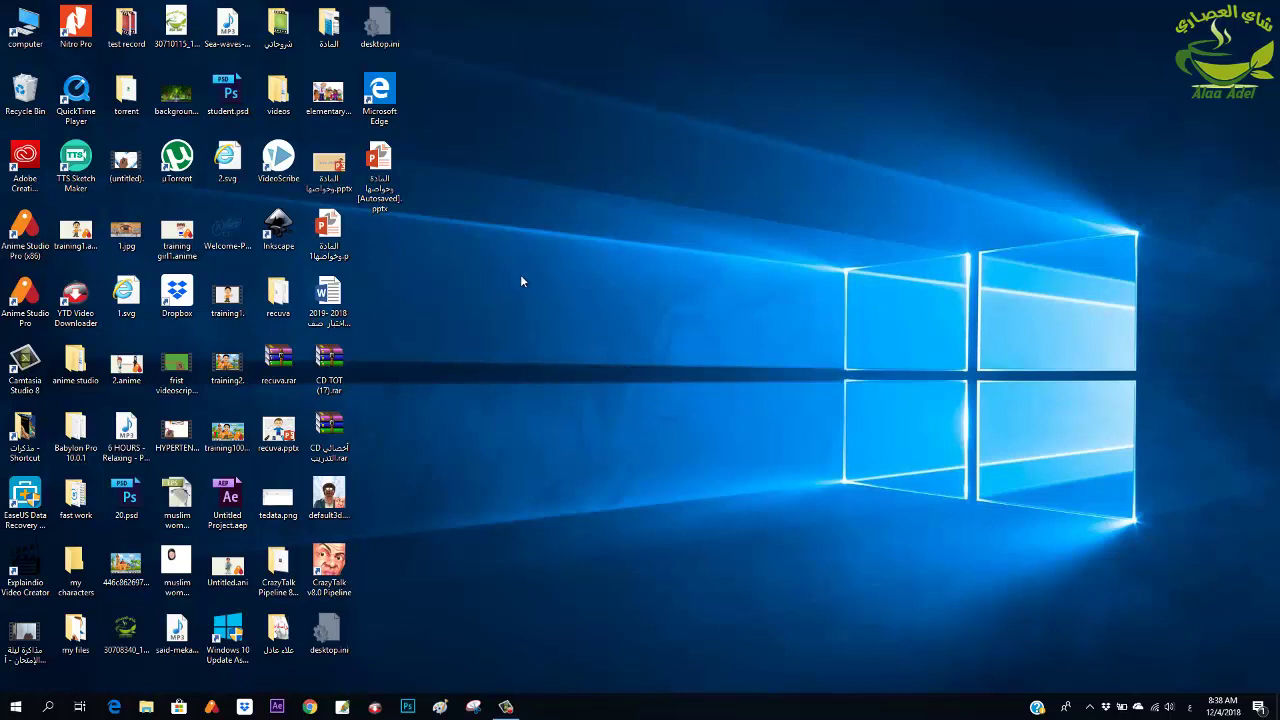
Open the autosaved science presentation, play it as a slideshow, then exit and close it
double_click(386, 168)
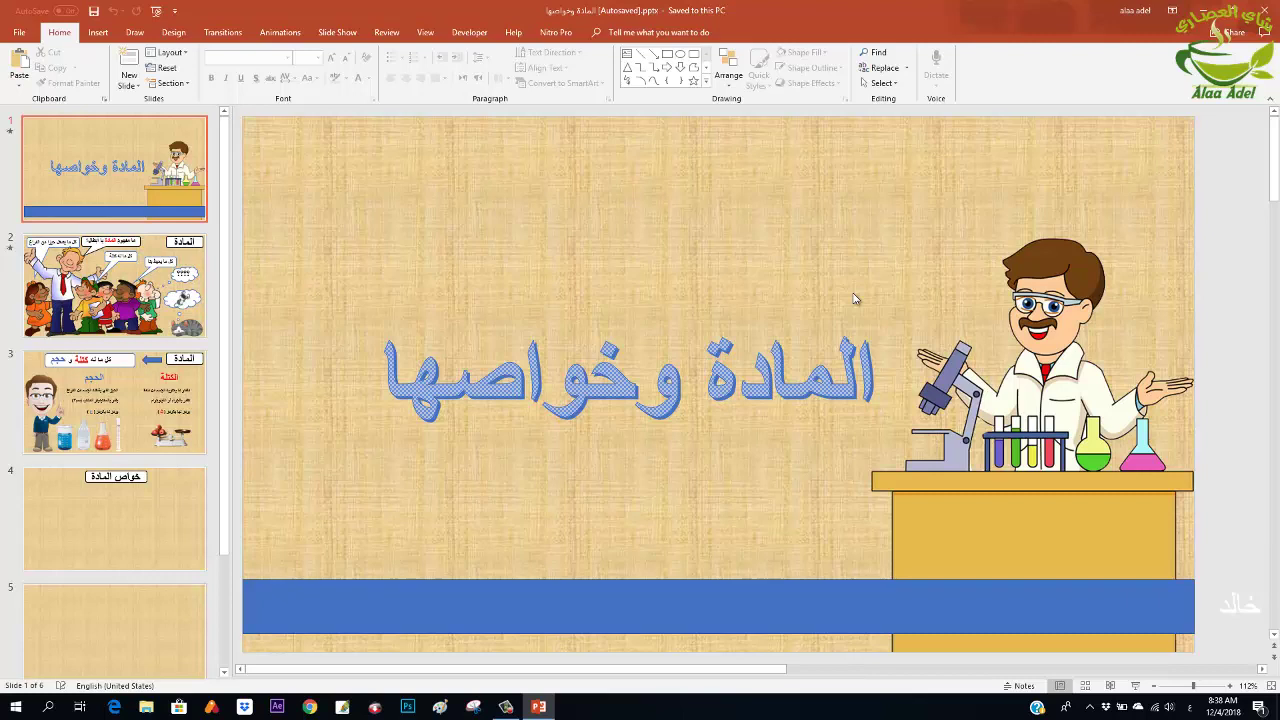
click(1133, 686)
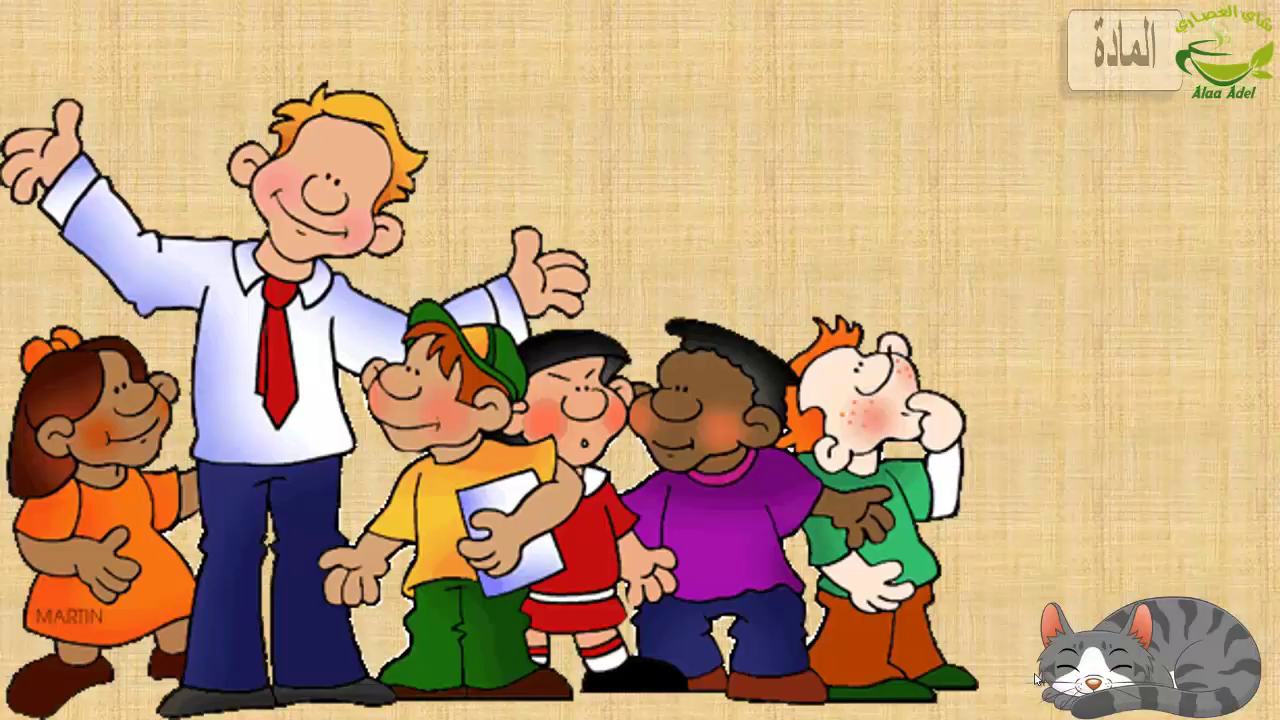
key(Escape)
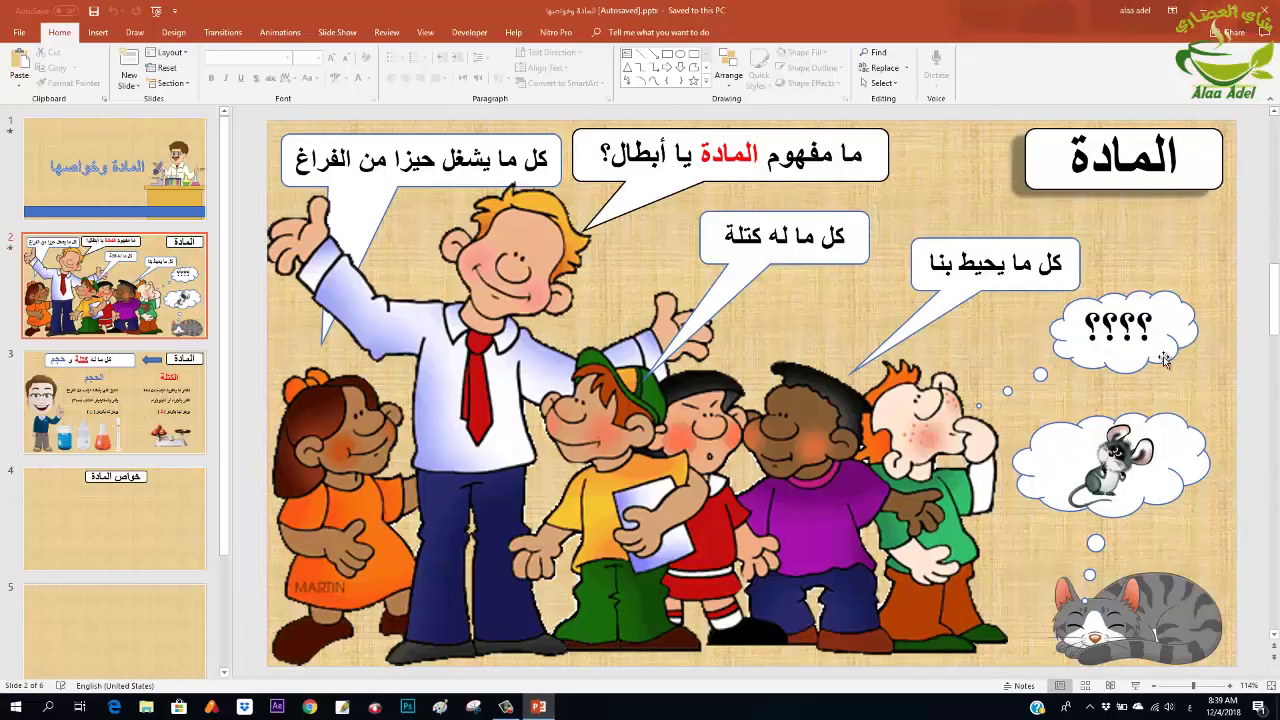
click(1273, 10)
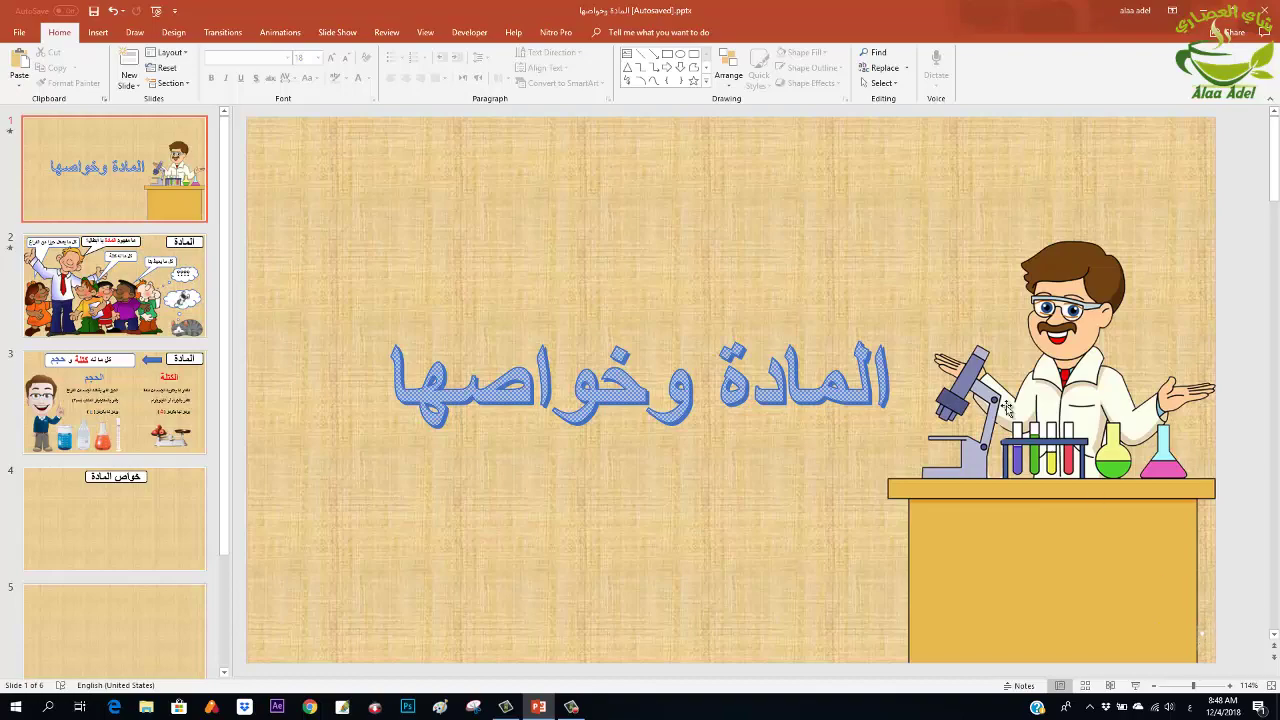
Draw a wide rectangle banner along the bottom edge of the title slide
click(99, 35)
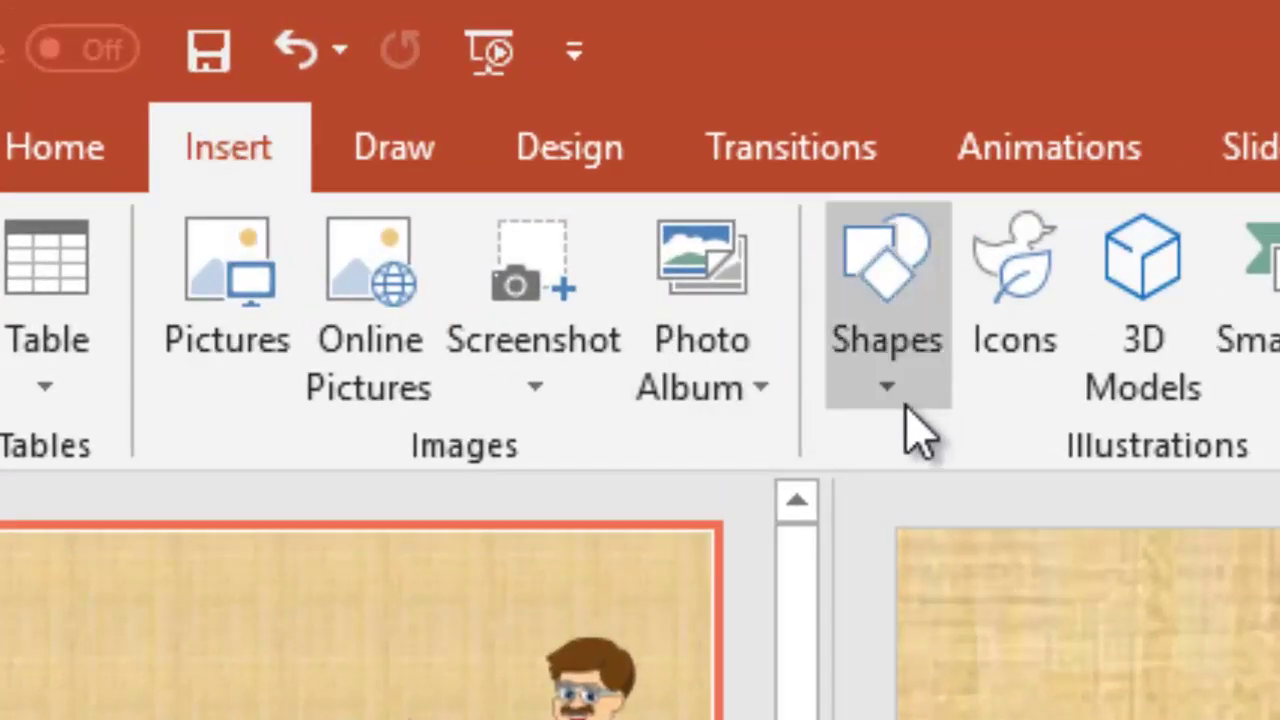
click(914, 425)
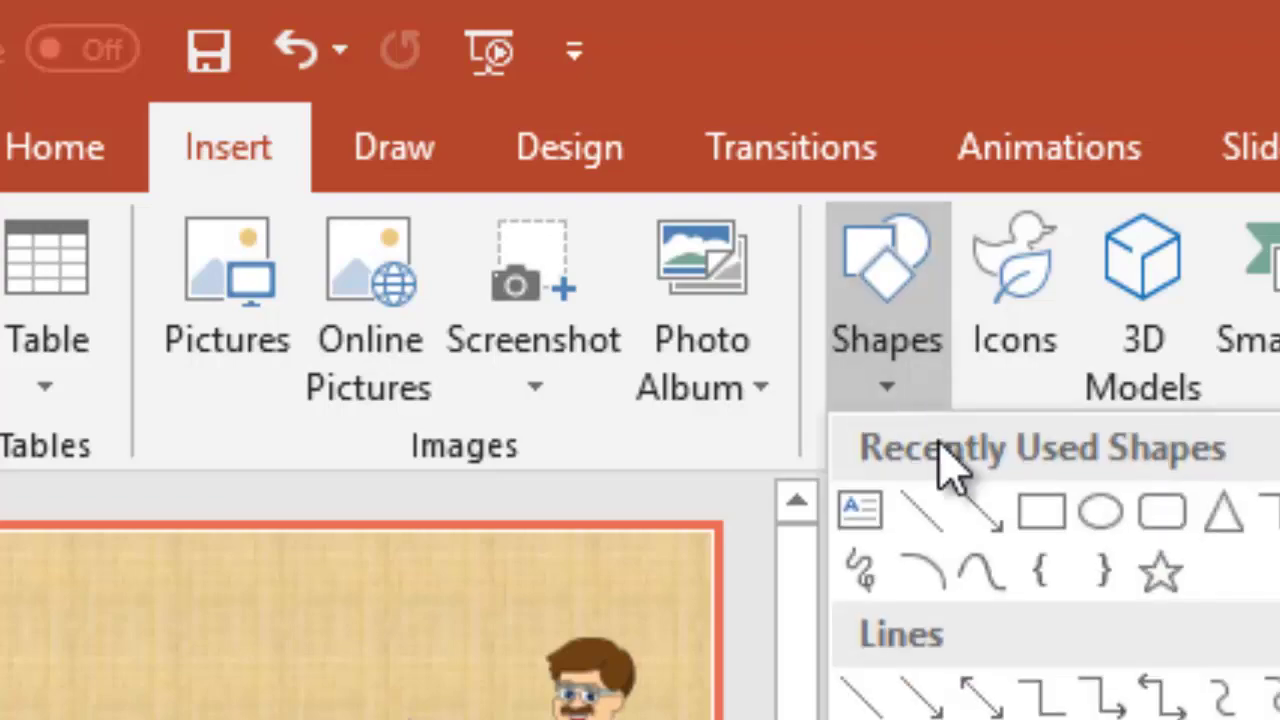
click(1043, 514)
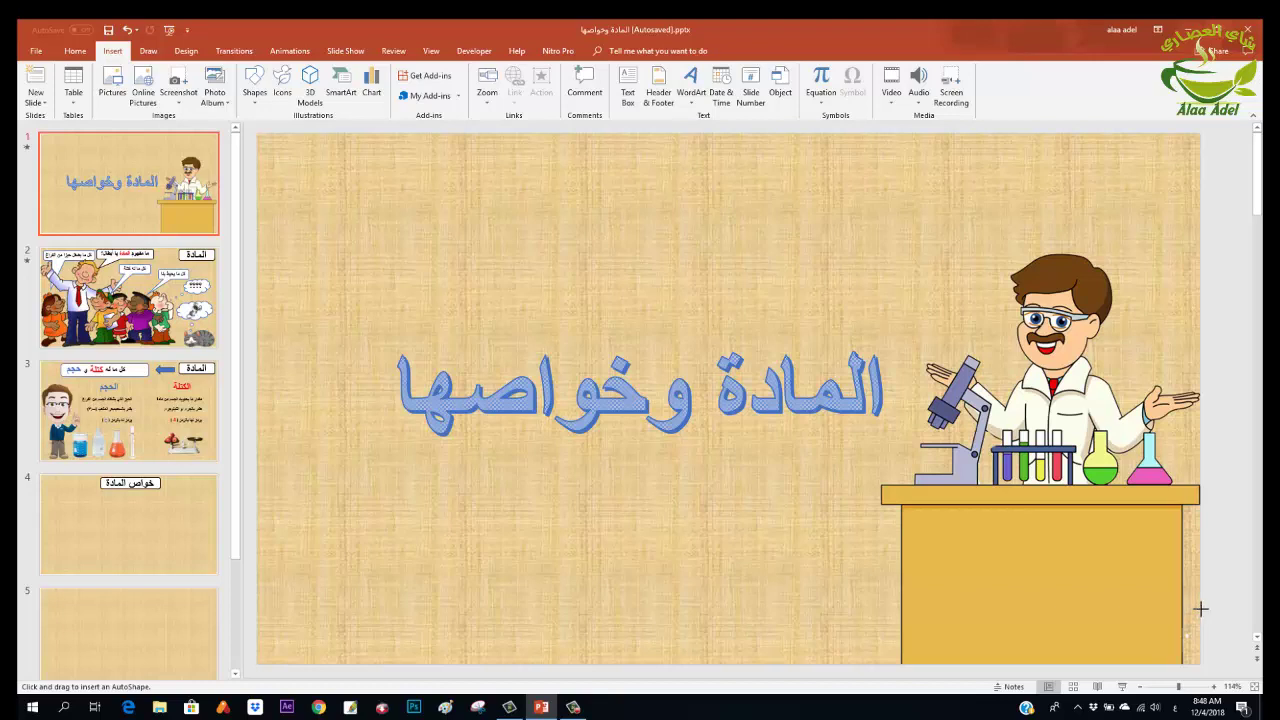
drag(1200, 608, 257, 655)
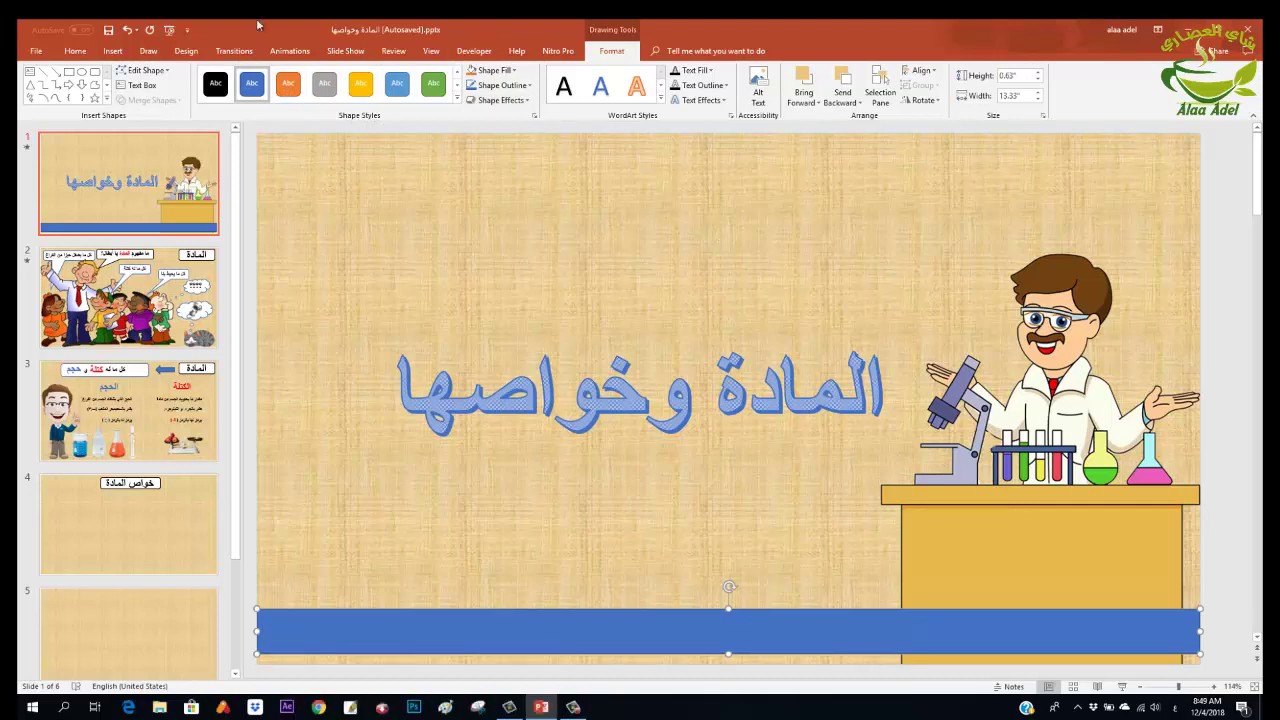
click(112, 51)
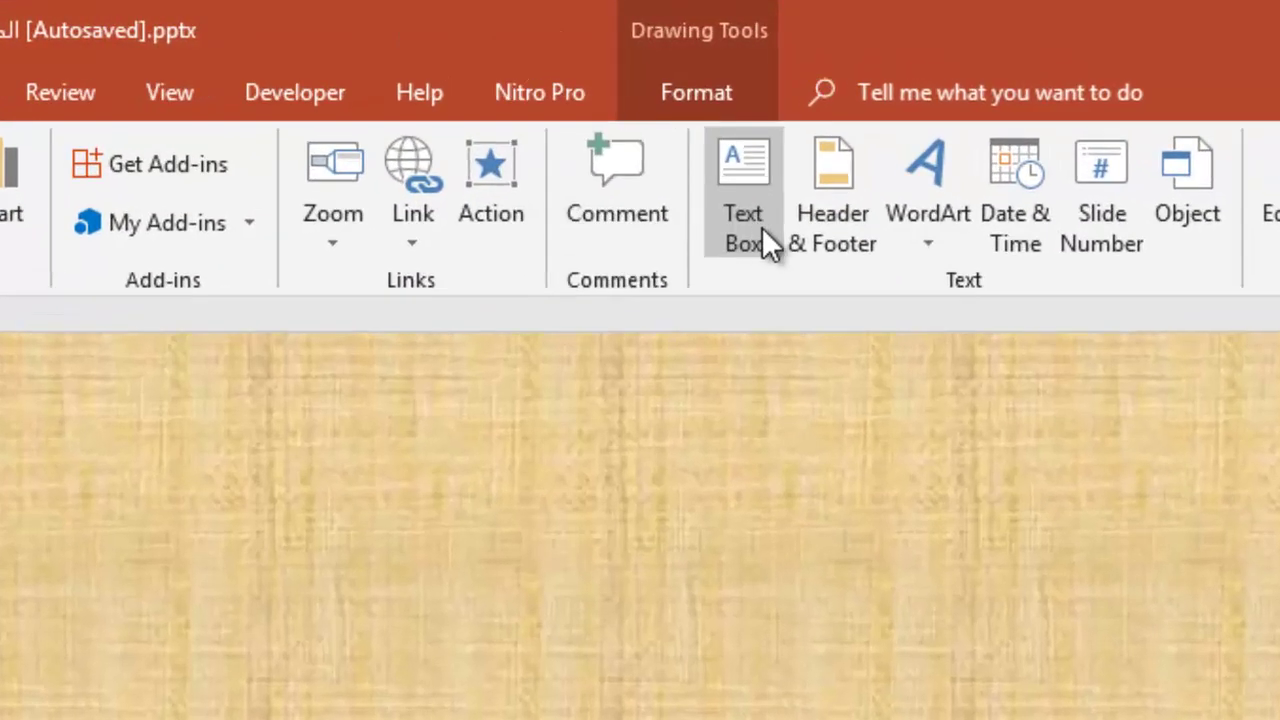
Draw a text box over the blue banner and delete the stray typed letters
click(725, 205)
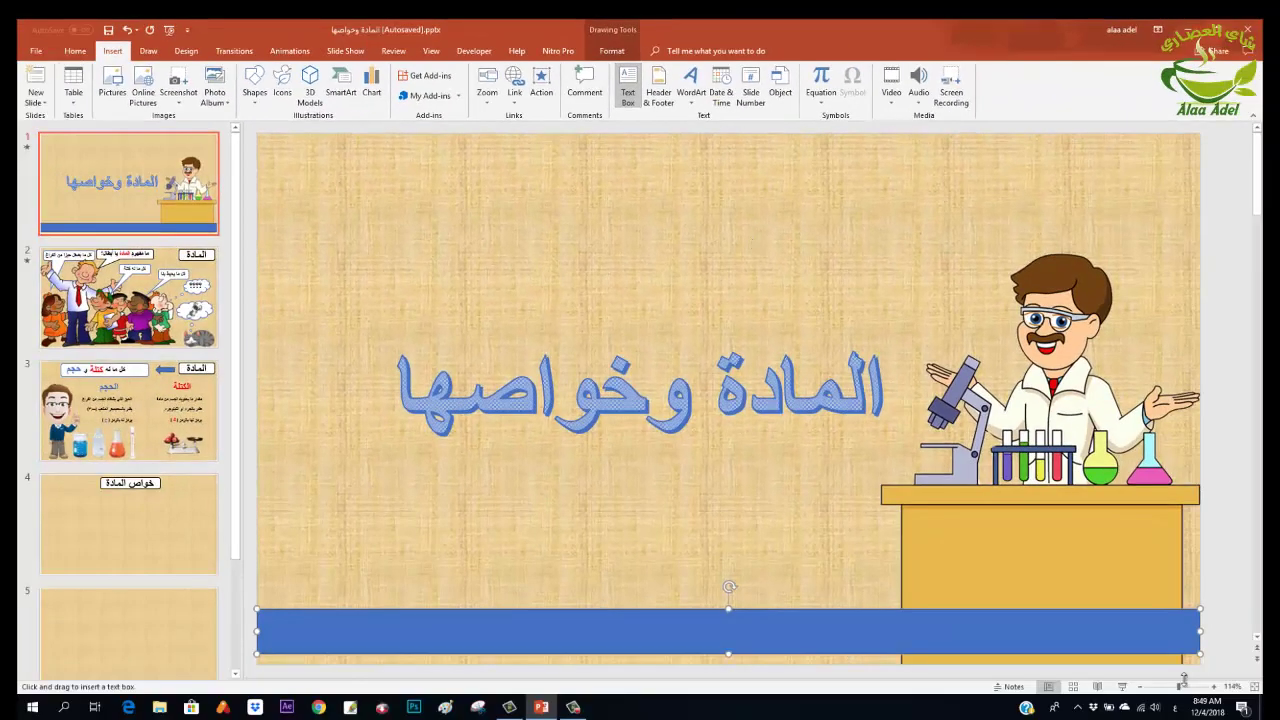
mouse_move(1196, 614)
mouse_down()
mouse_move(301, 637)
mouse_move(260, 650)
mouse_up()
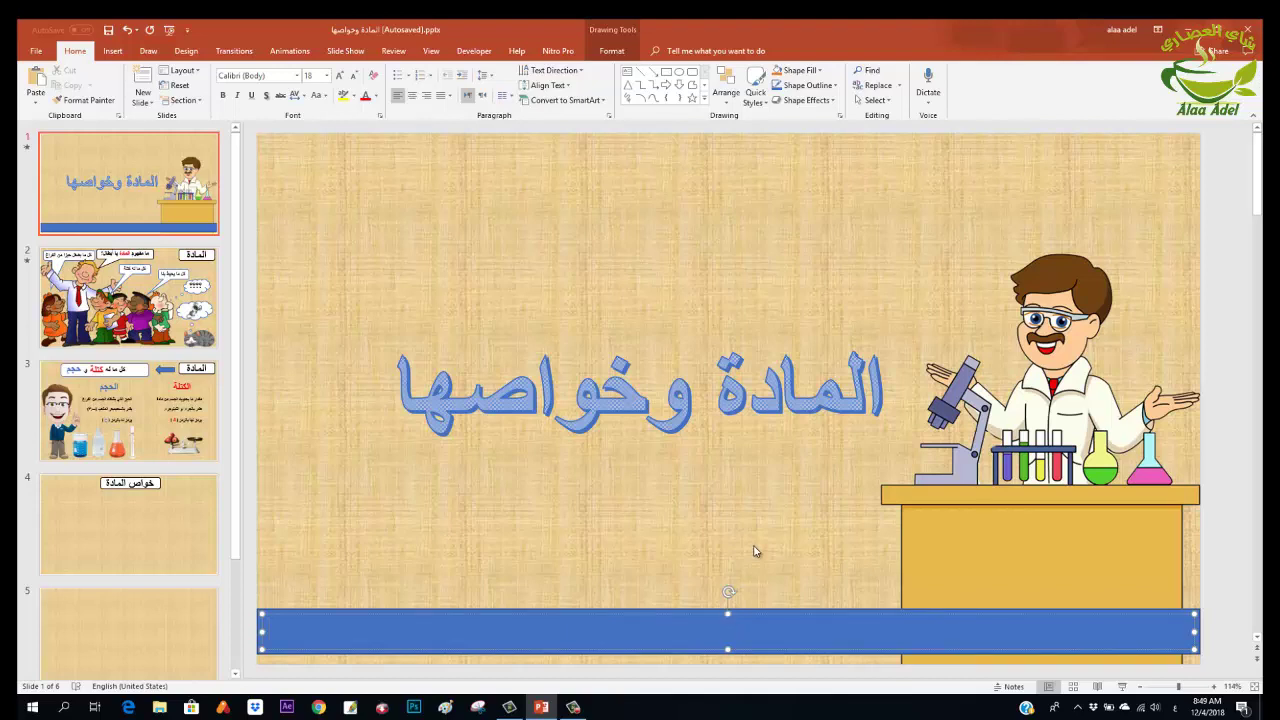
text(ال)
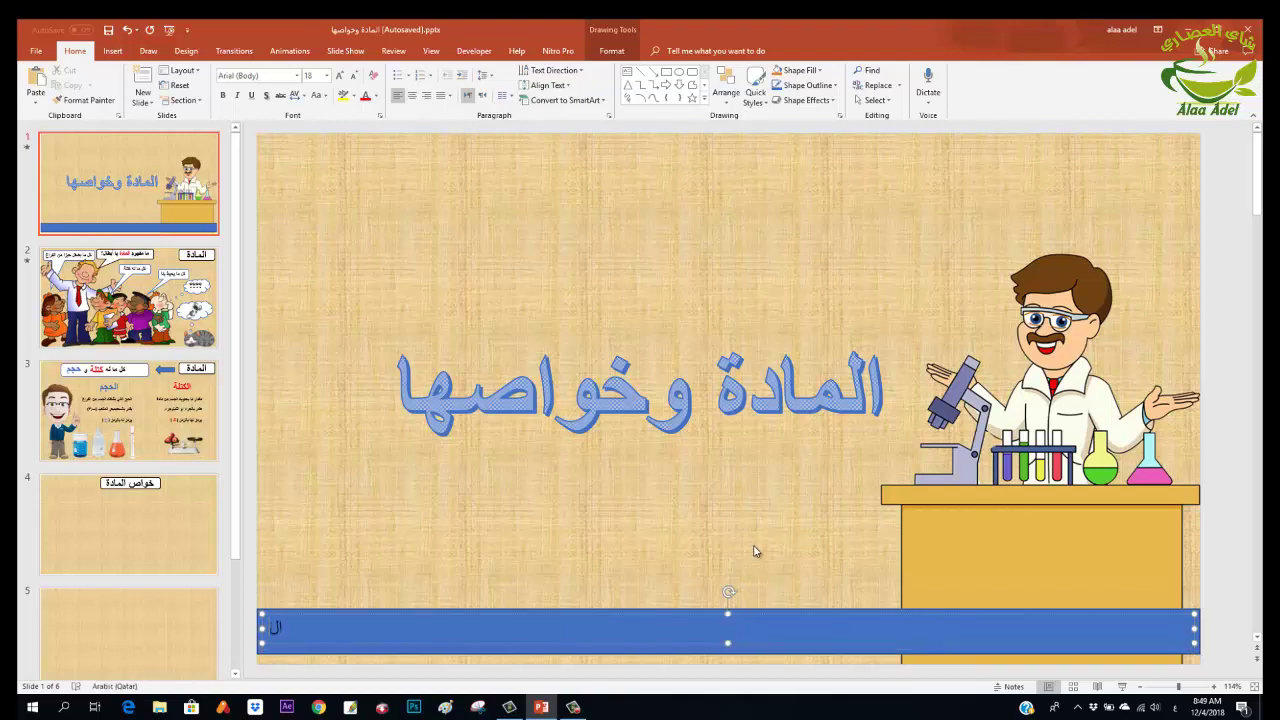
key(BackSpace)
key(BackSpace)
key(alt+shift)
key(alt+shift)
key(alt+shift)
Set the font colour to white and type the Arabic heading 'اسماء الطلبة المتفوقين للشهر الماضي :' with the students' names
click(376, 96)
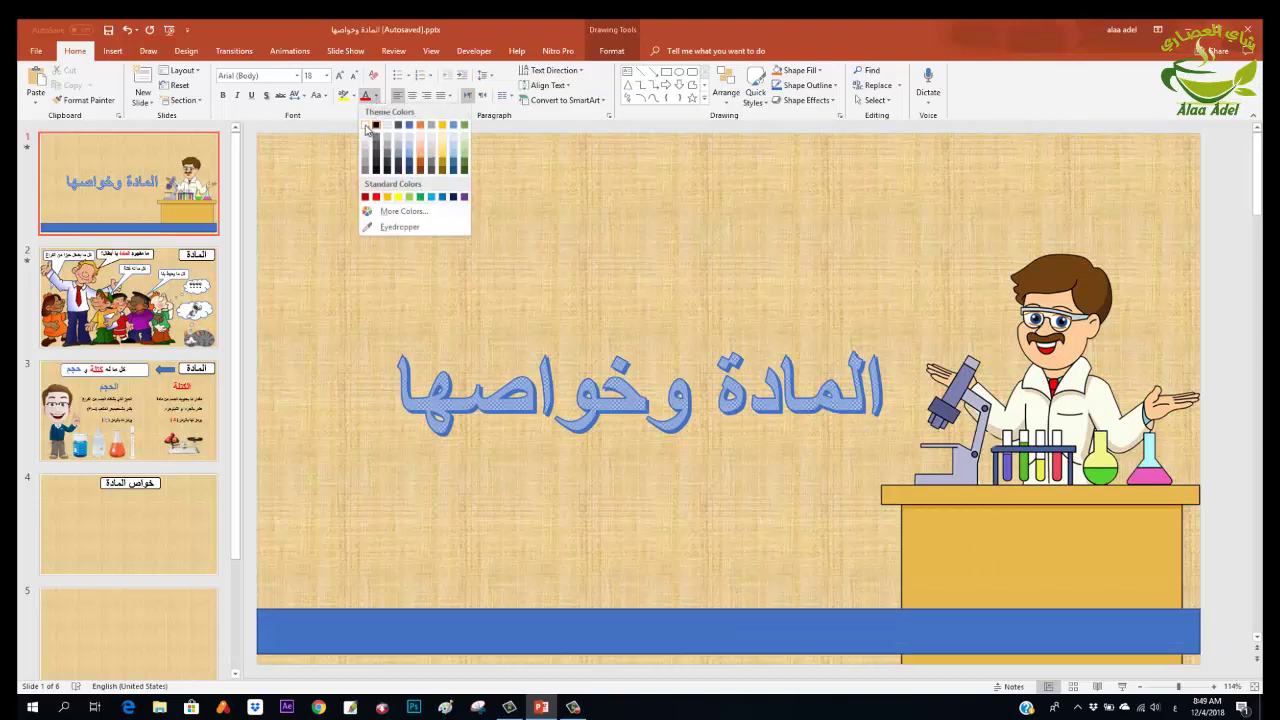
click(372, 127)
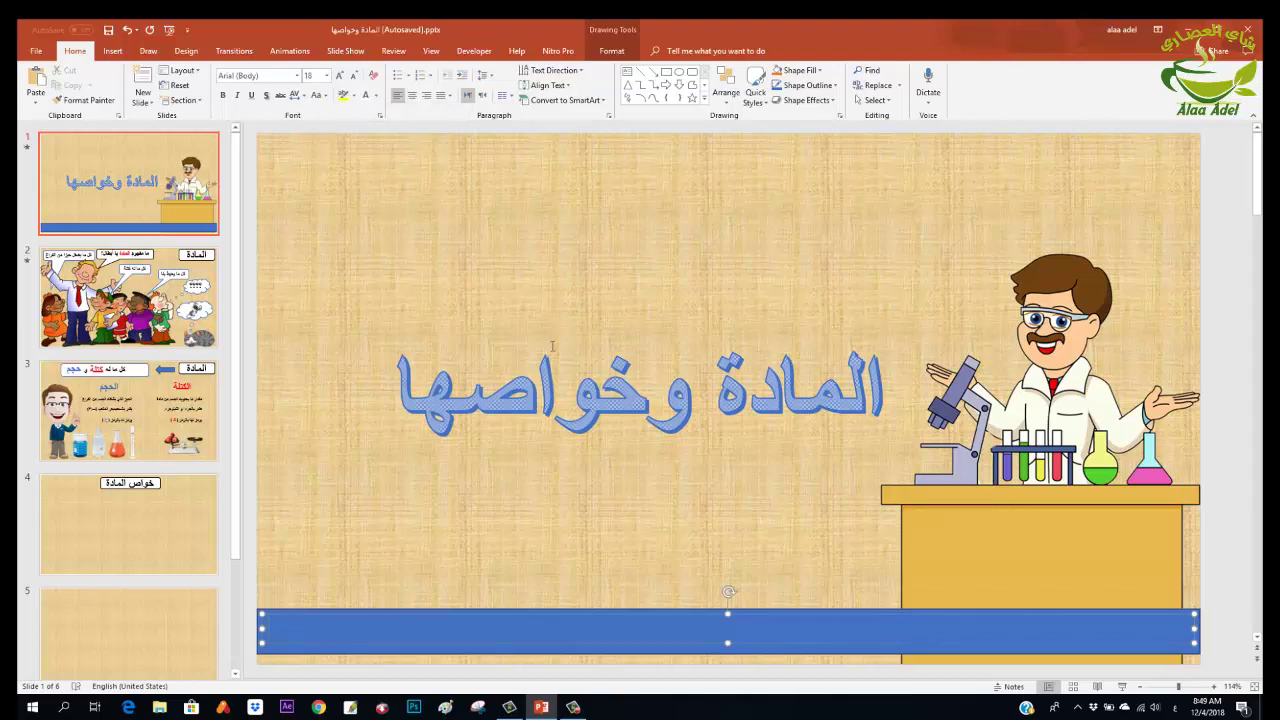
key(alt+shift)
text(اس)
text(ما)
text(ء الطلبة المتف)
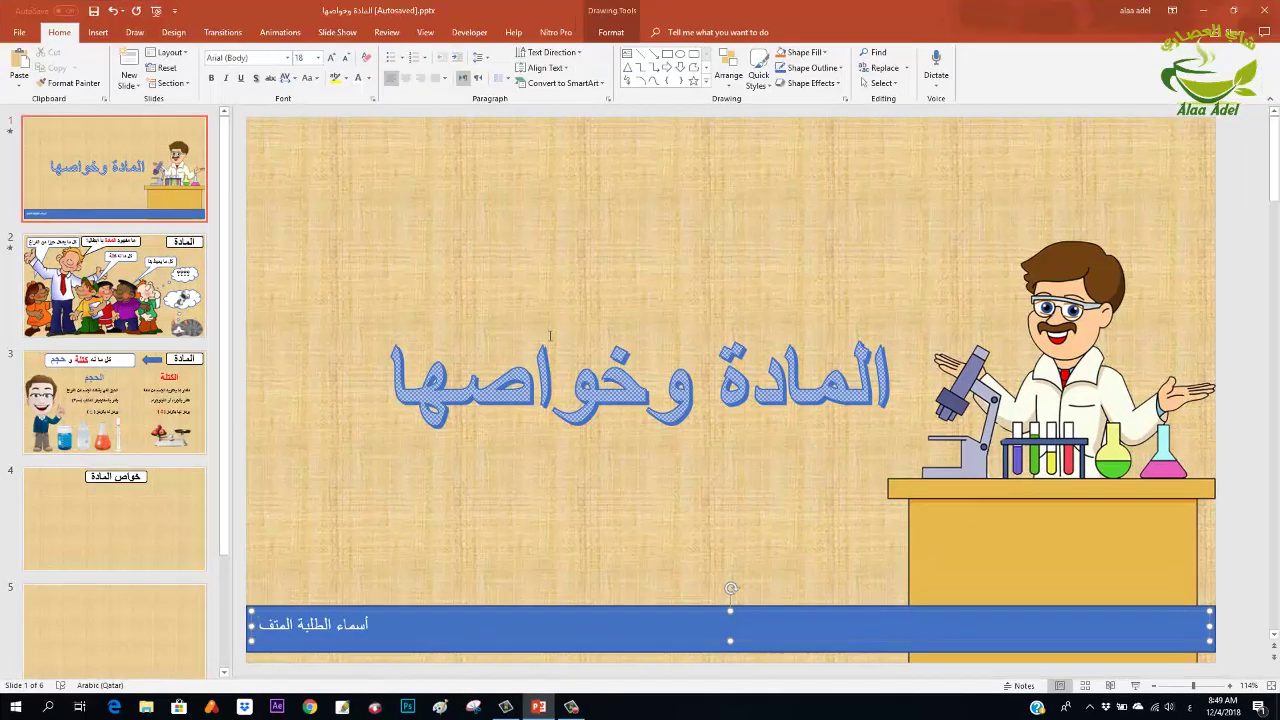
text(وقين للشهر الماضي)
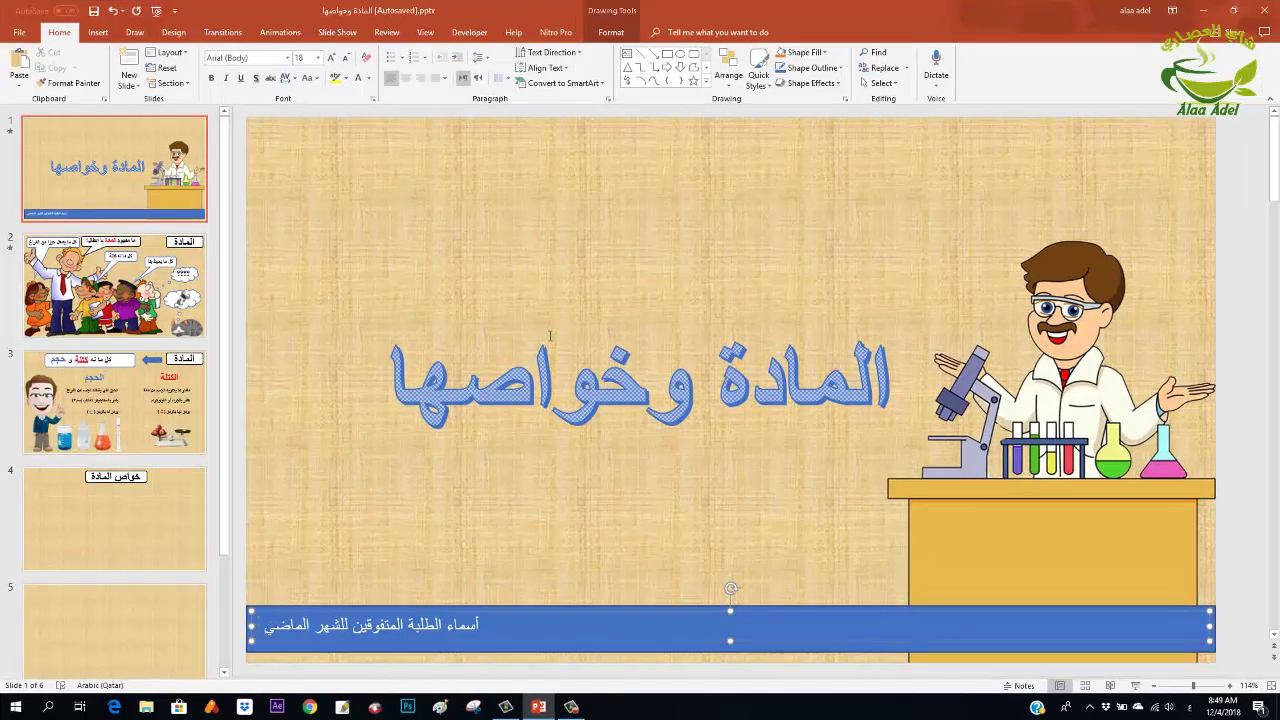
text( : أحمد عماد شط)
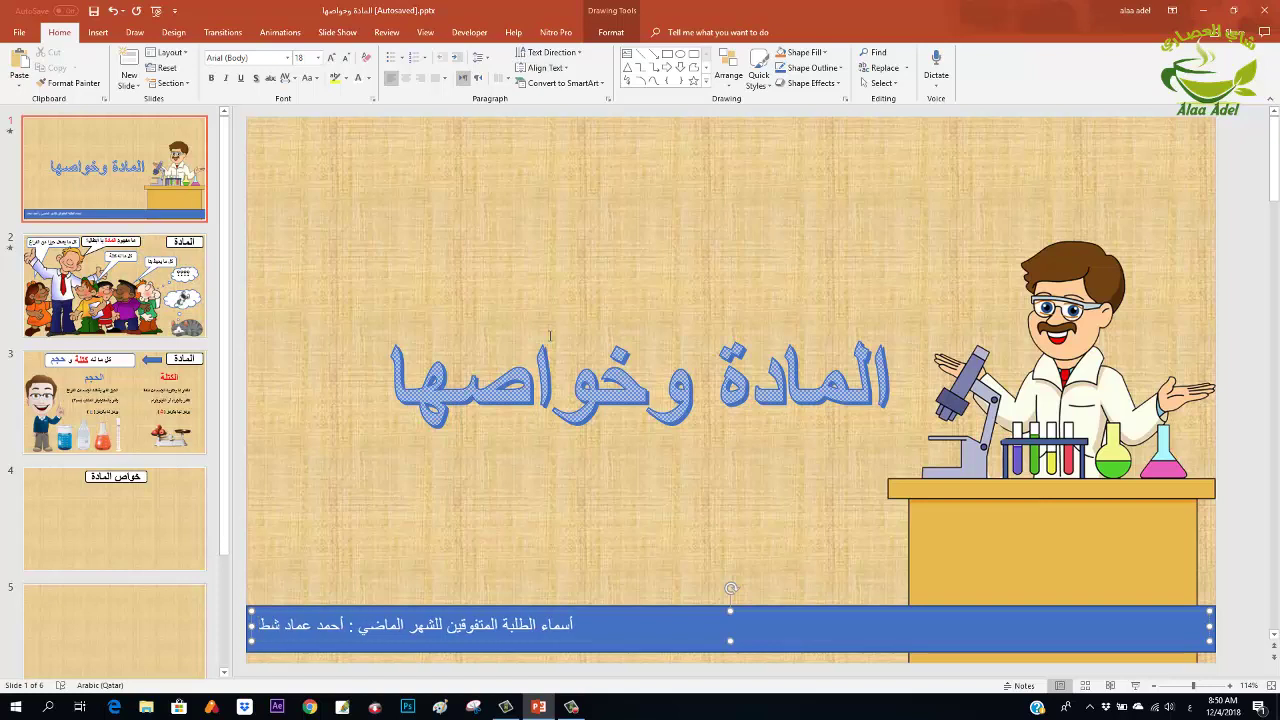
text(ا -)
text( سارة عث)
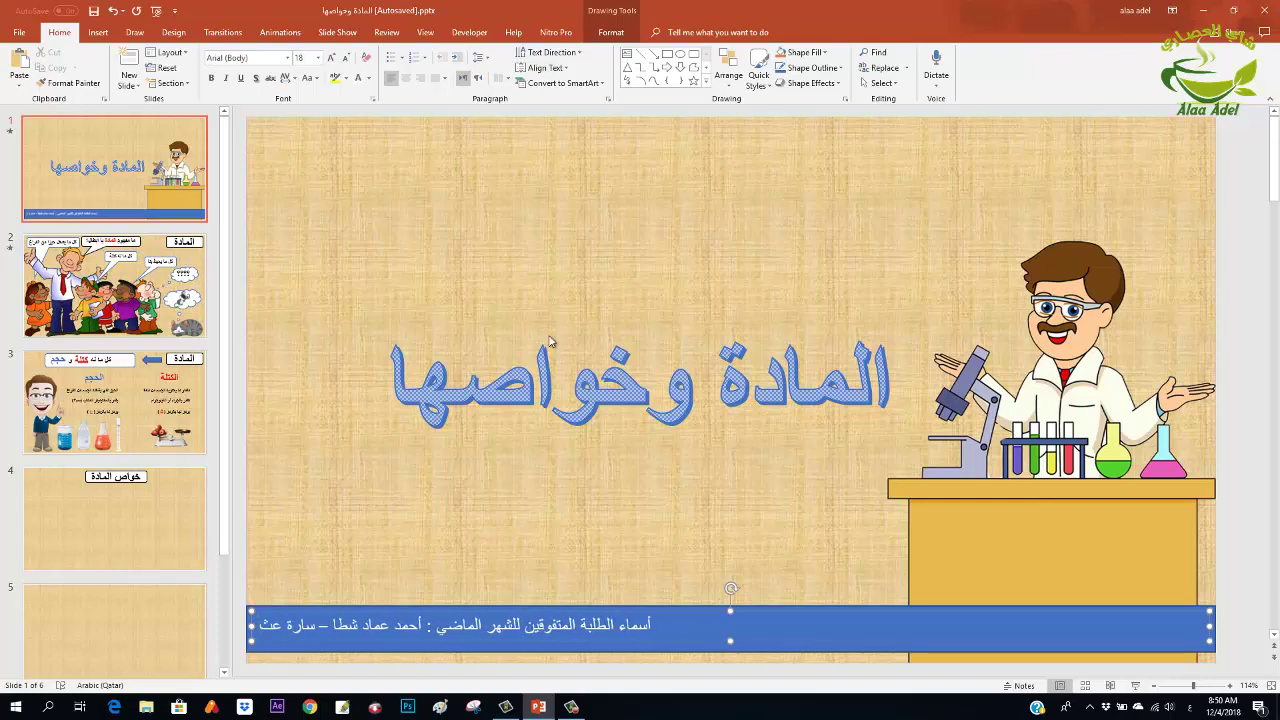
text(مان الدغيدي - م)
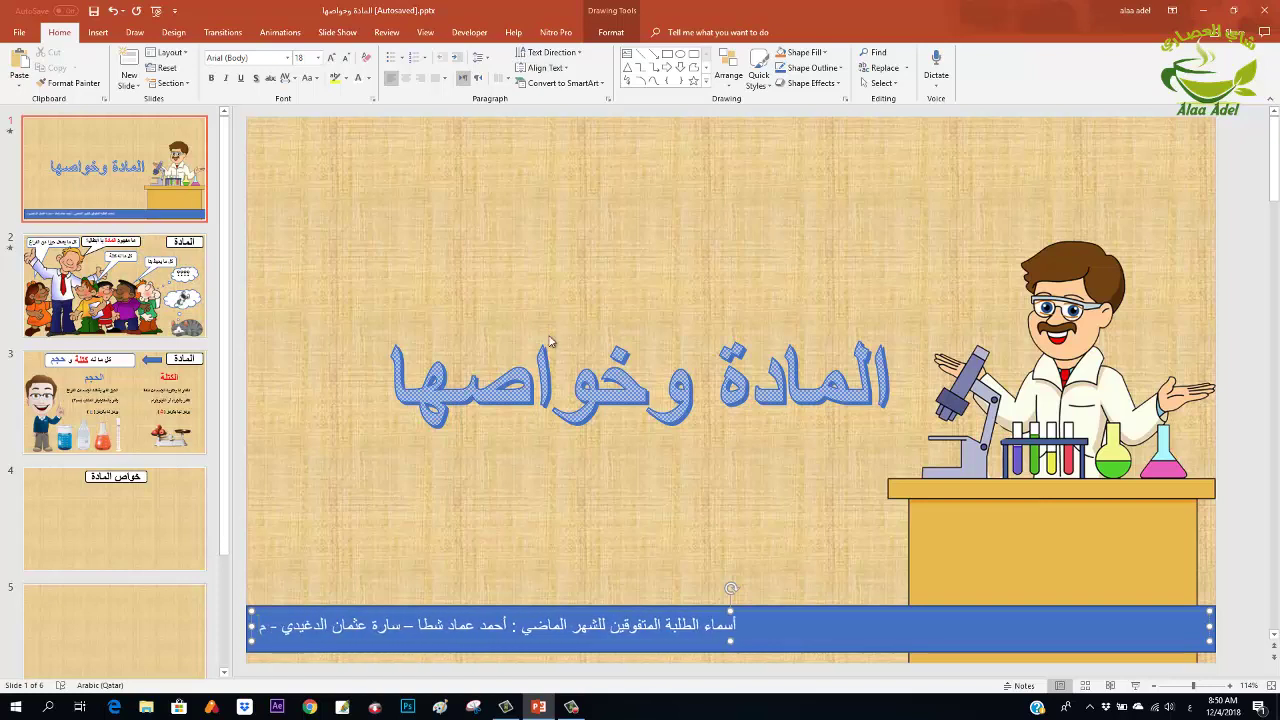
text(حمد أحمد إ)
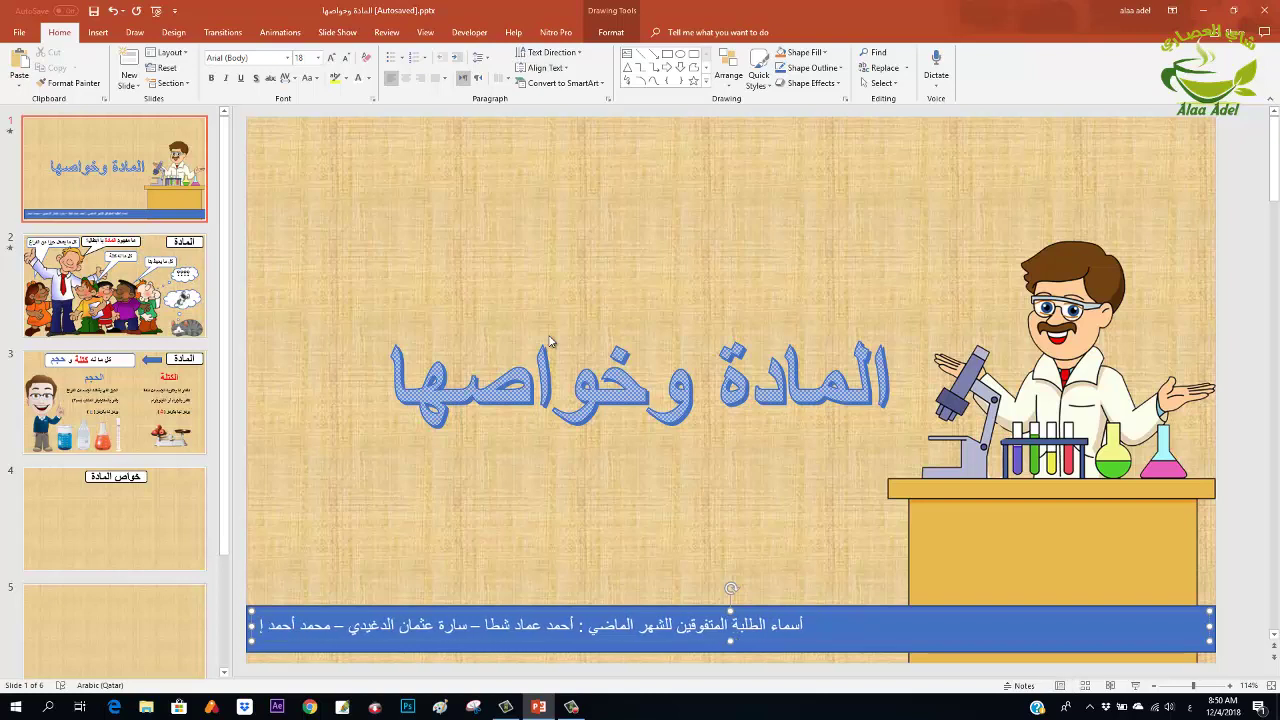
text(براهيم)
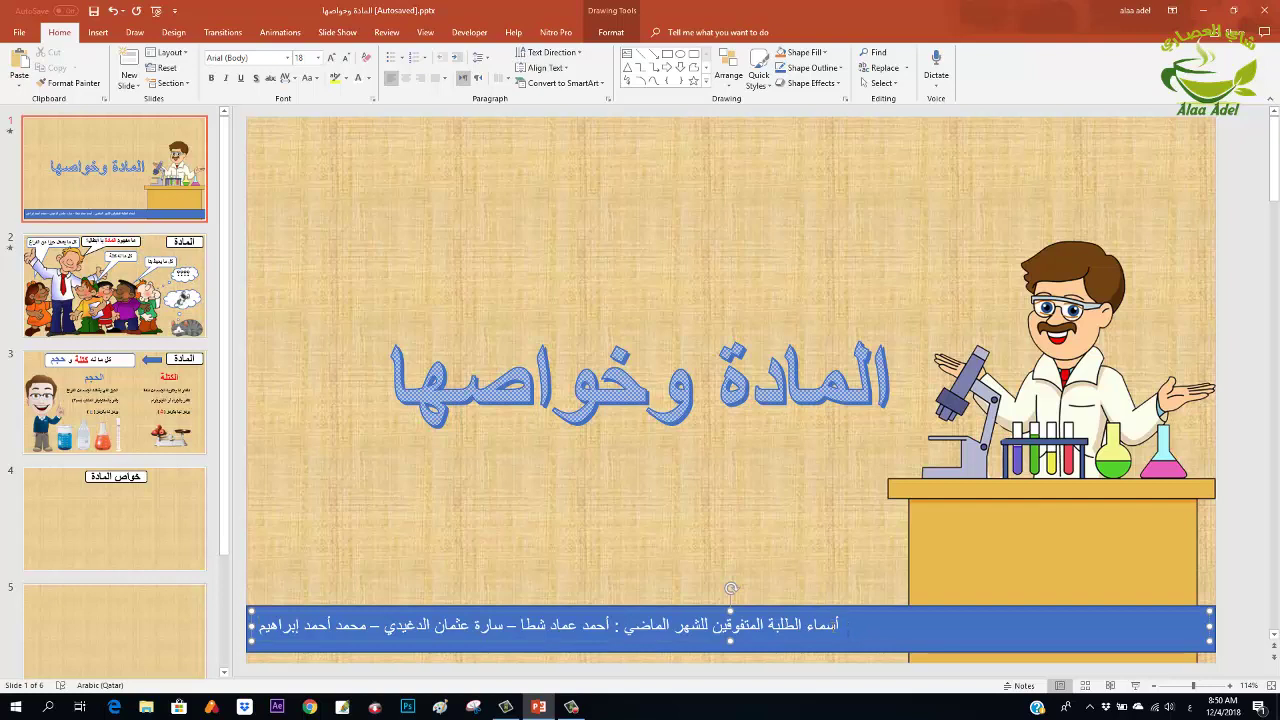
Set the names line to font size 28 and select the whole text box
triple_click(836, 628)
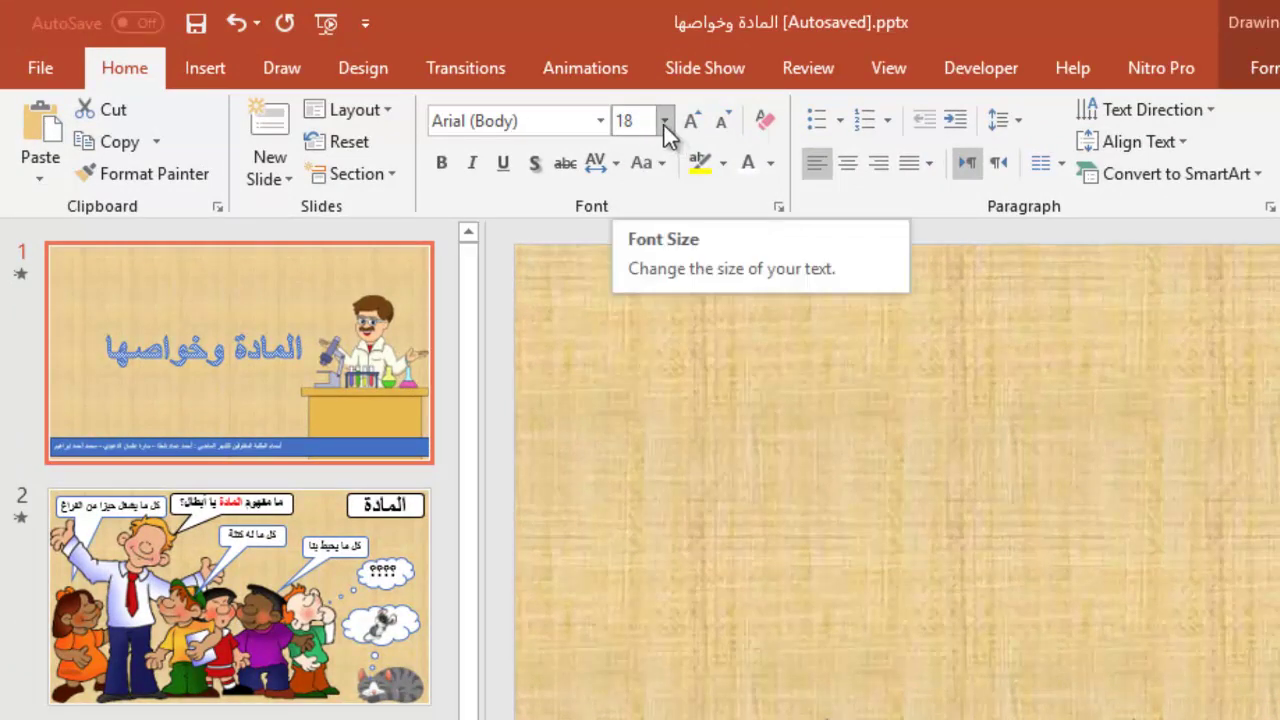
click(664, 121)
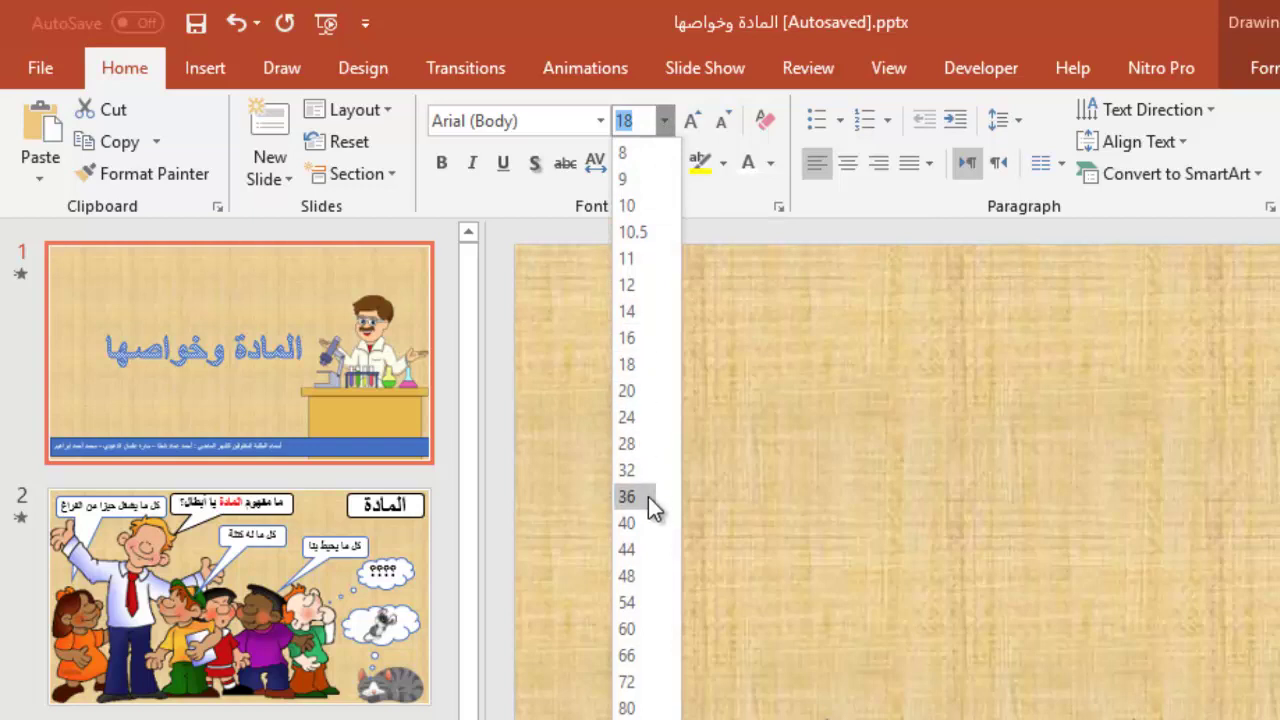
click(636, 444)
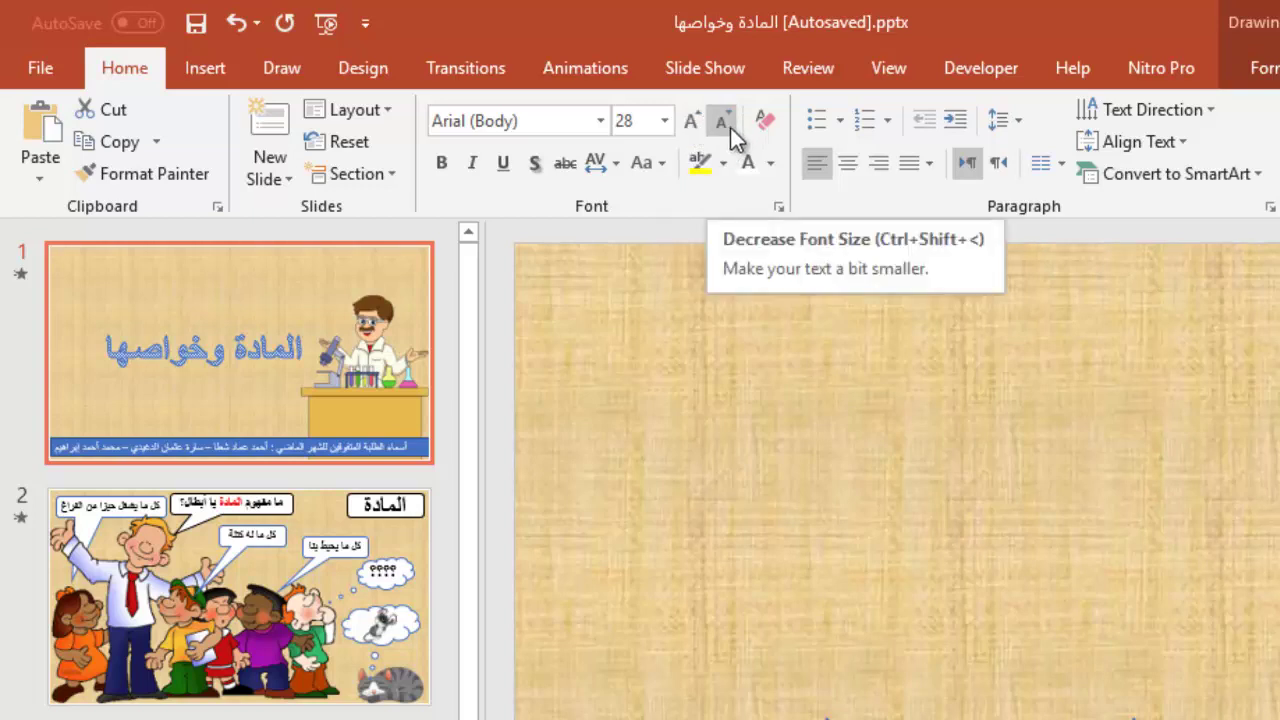
click(730, 127)
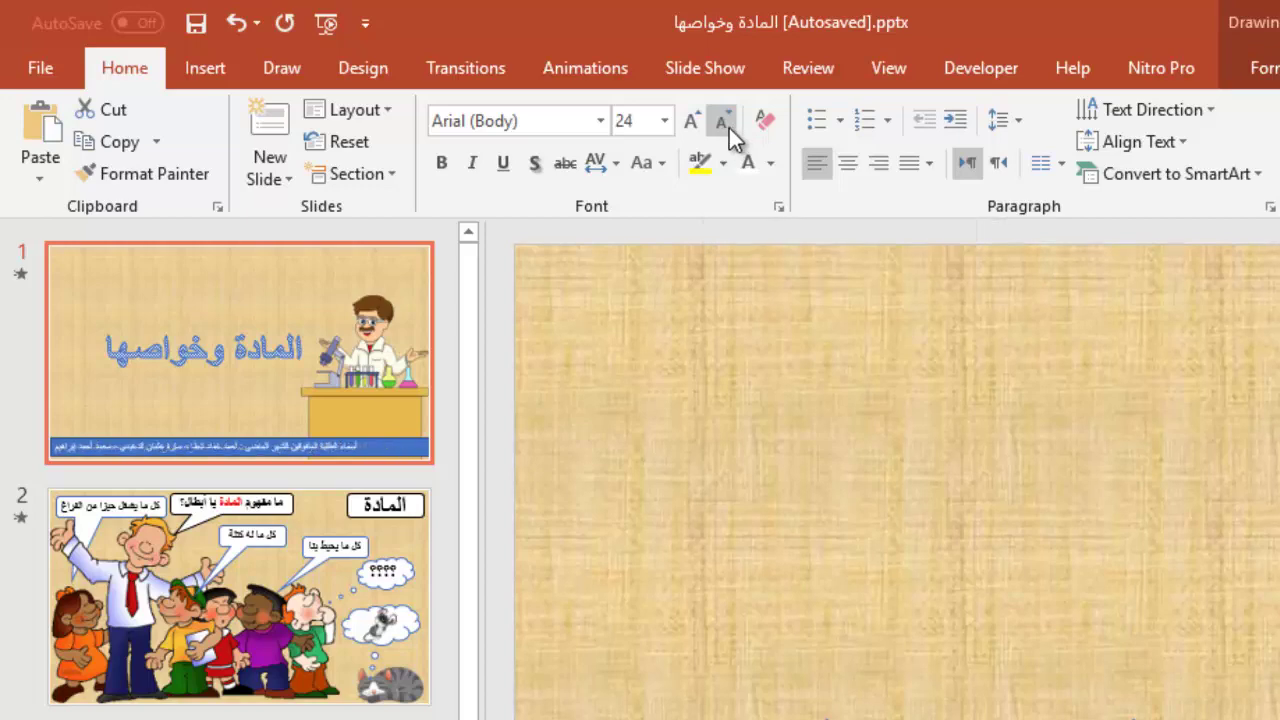
click(689, 127)
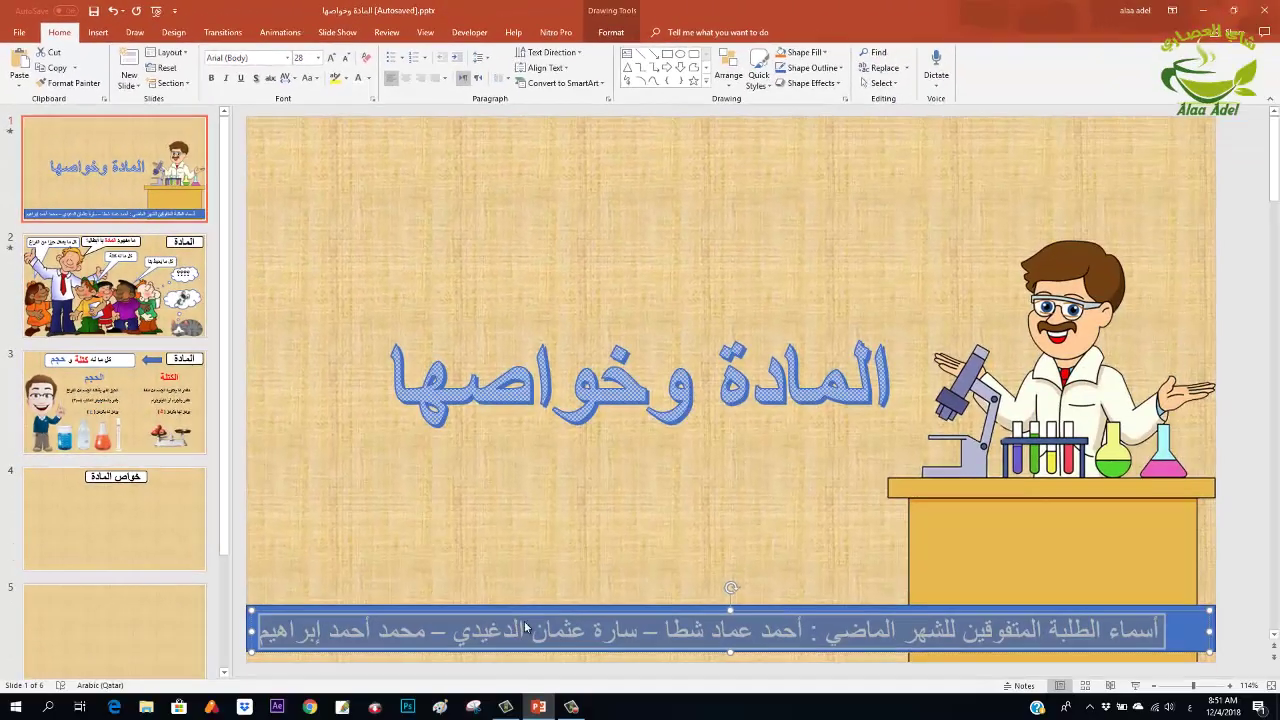
click(525, 627)
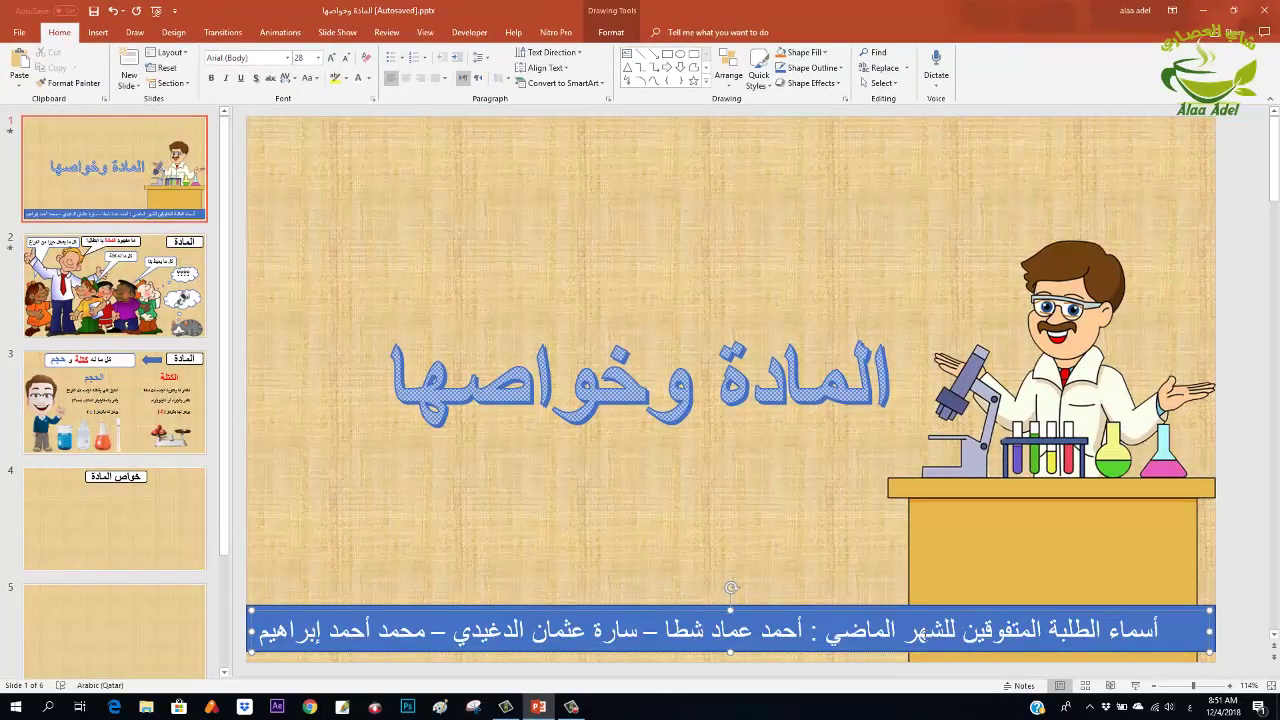
click(968, 613)
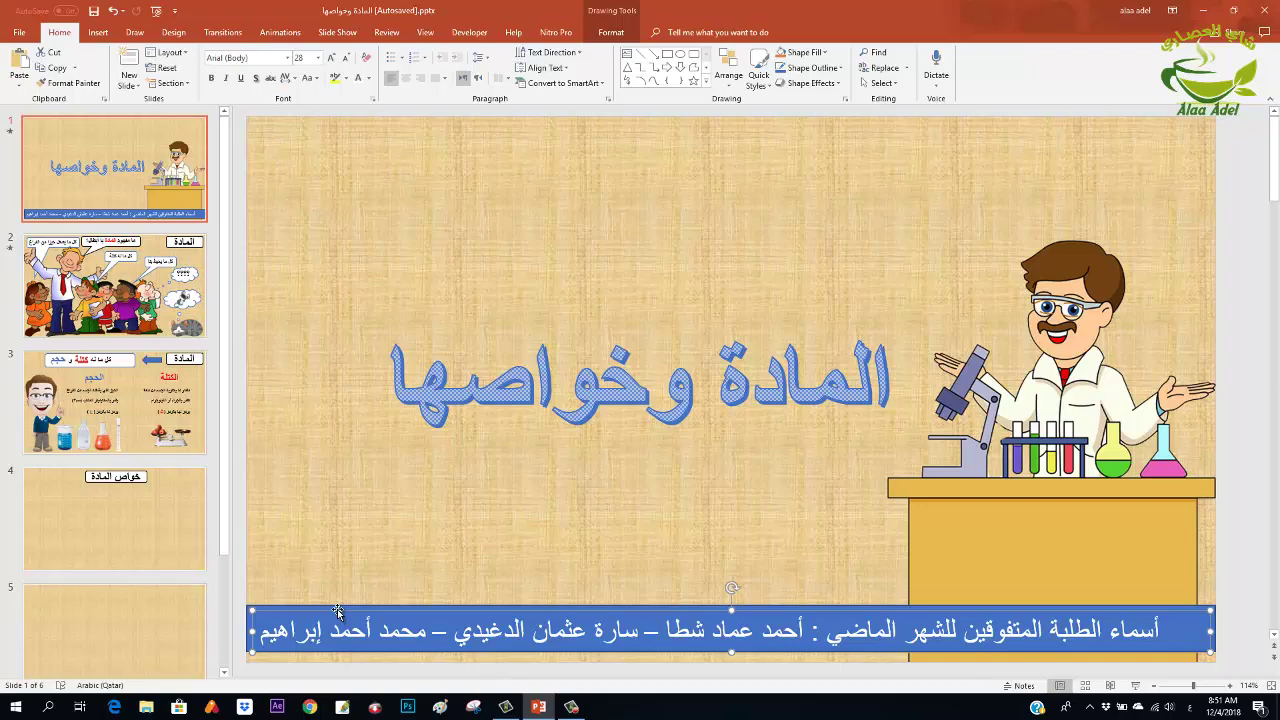
Give the names text box a Fly In entrance animation coming From Left
click(277, 35)
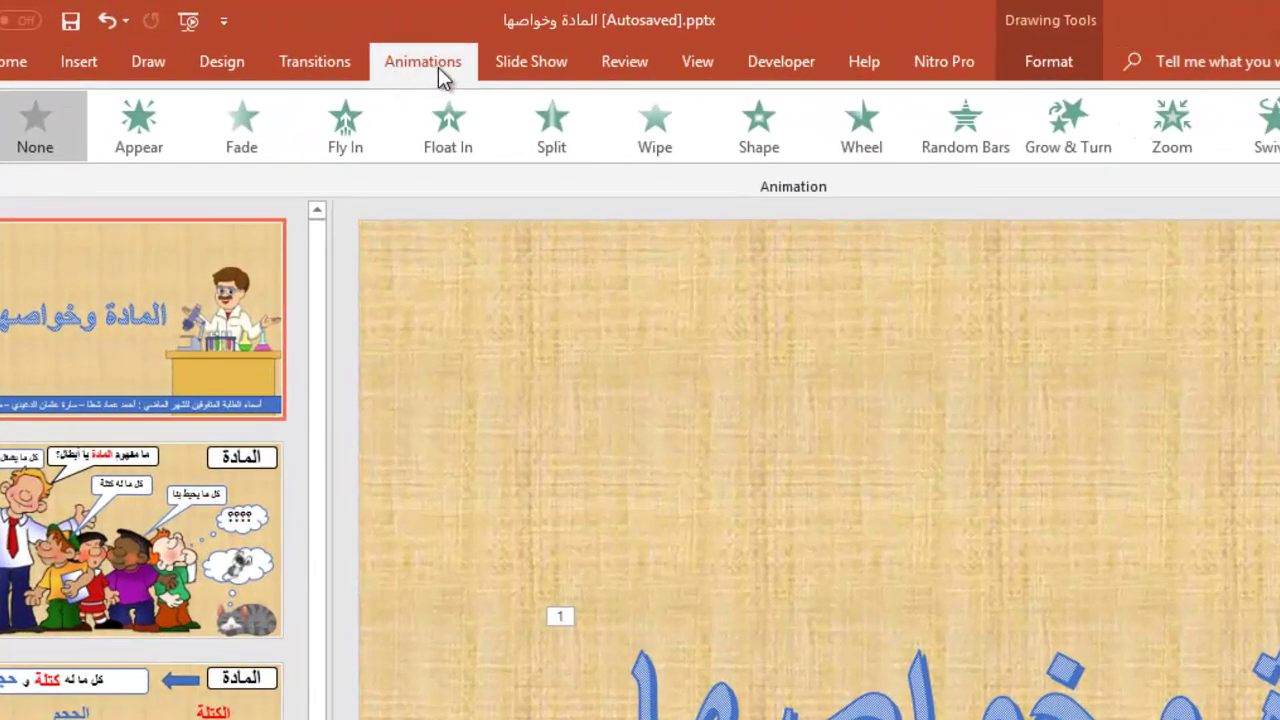
click(361, 136)
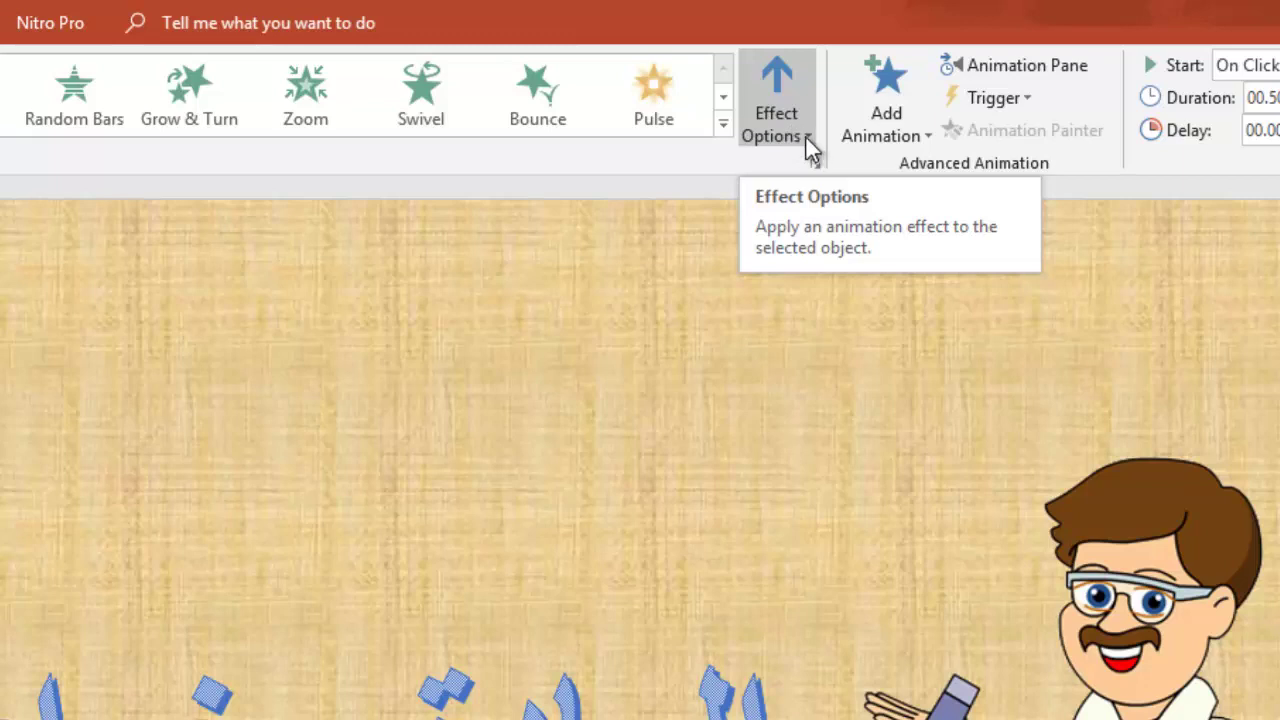
click(801, 131)
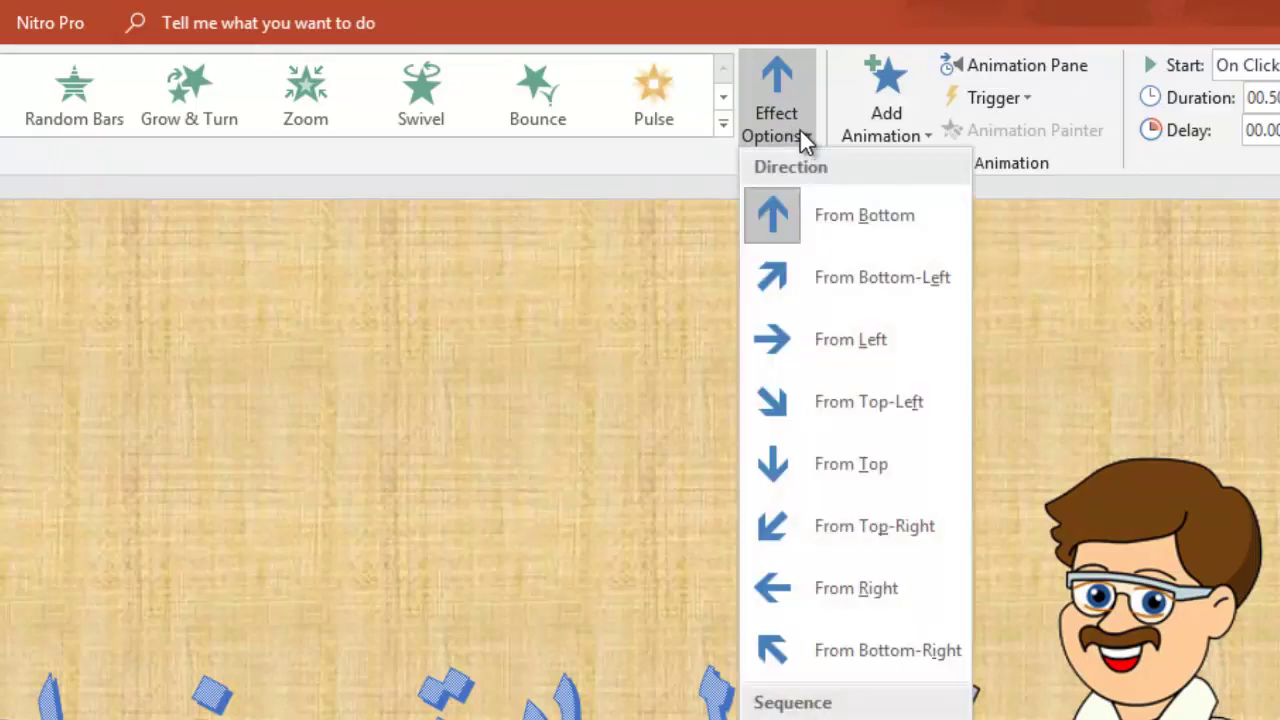
click(855, 340)
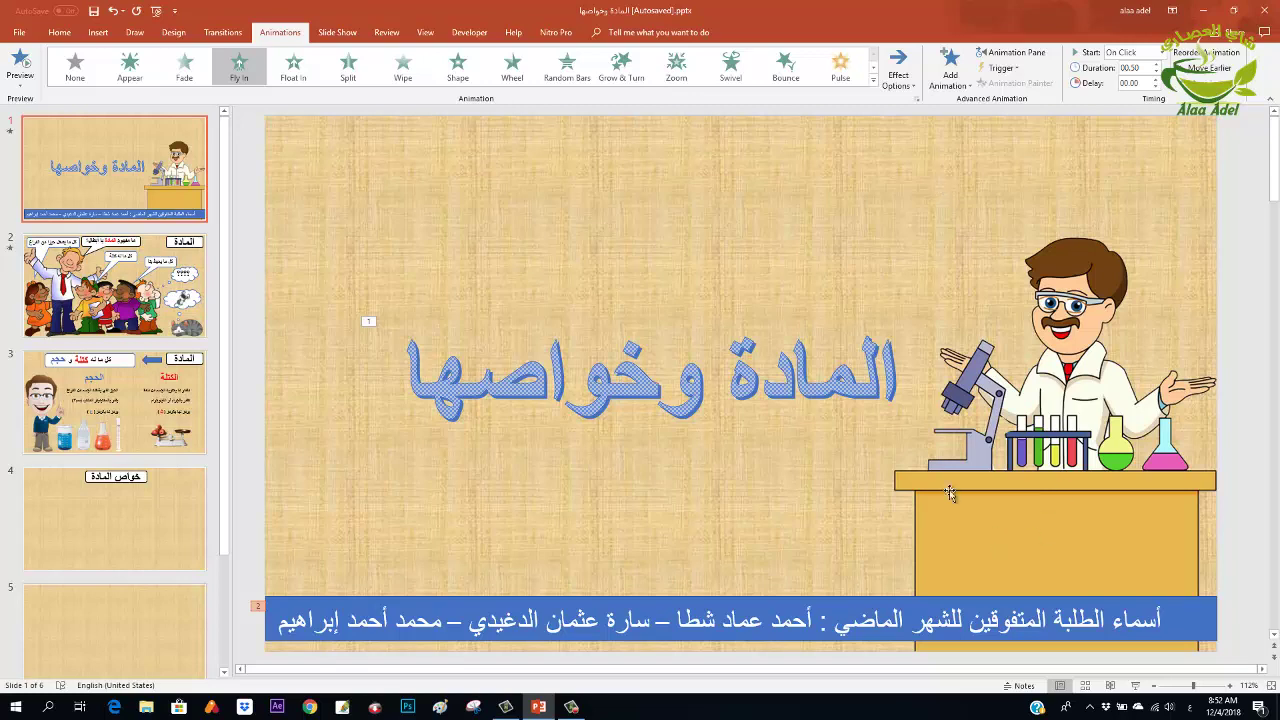
click(340, 32)
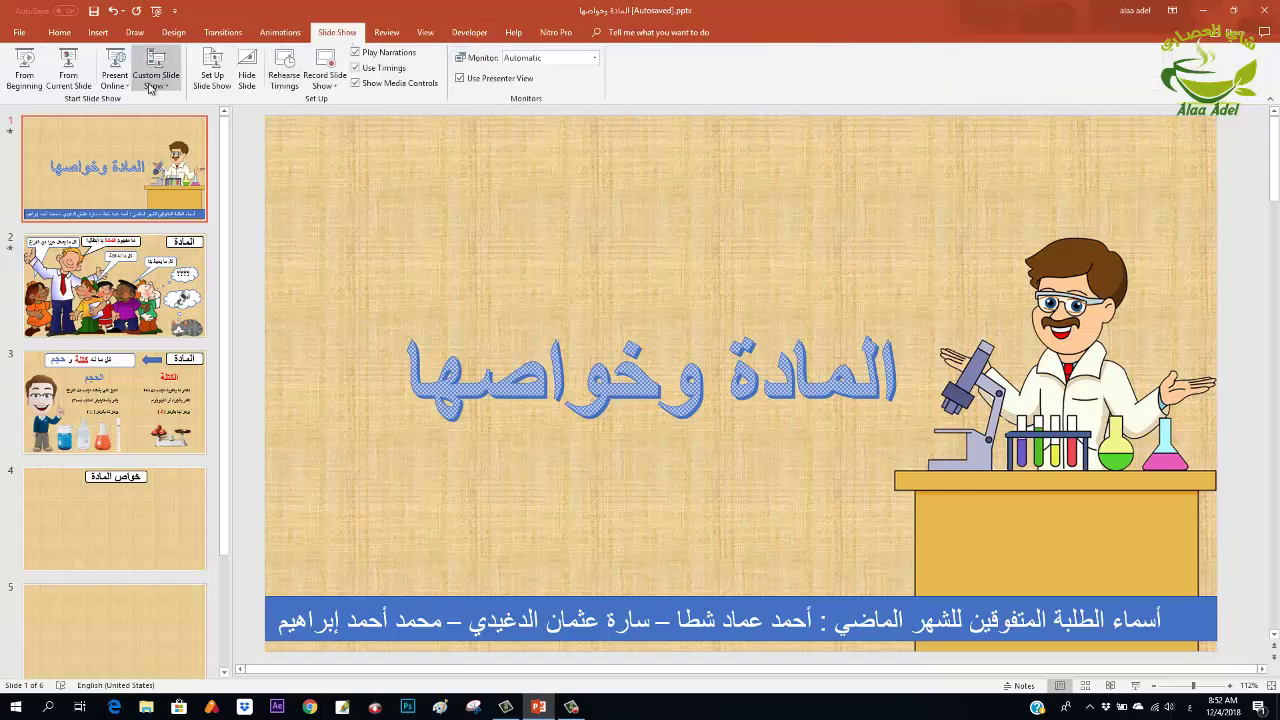
click(68, 75)
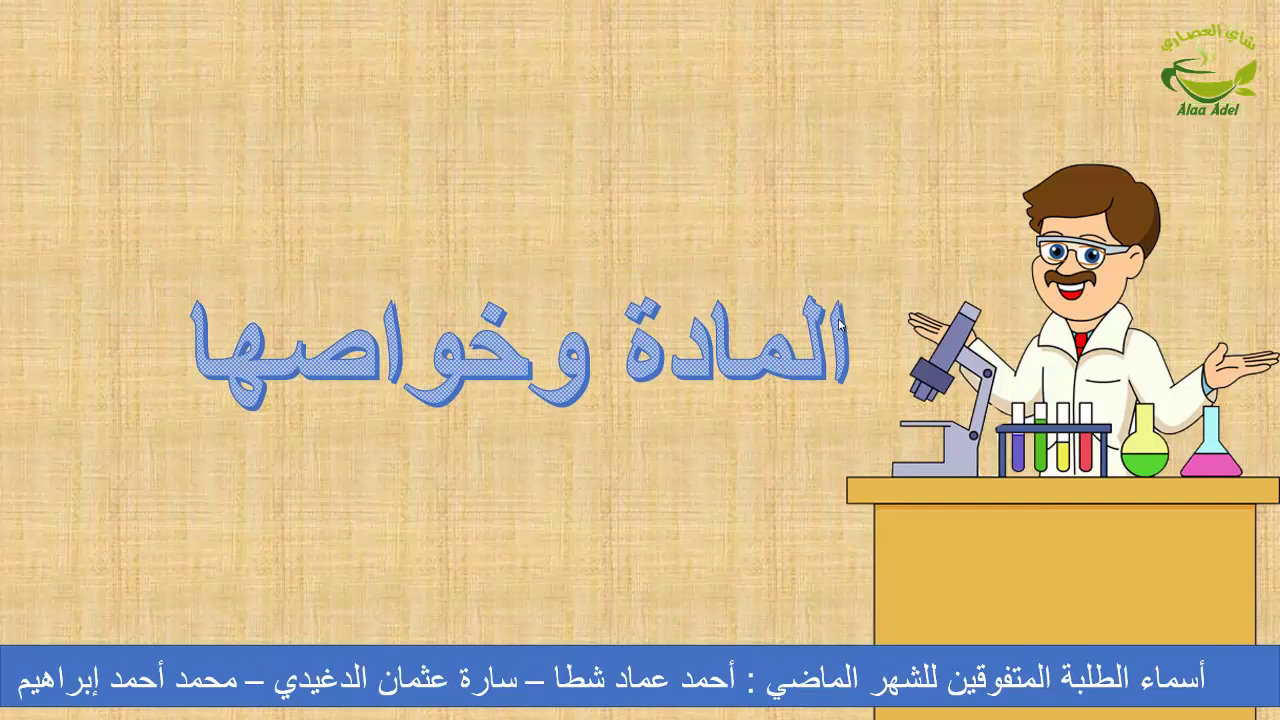
key(Escape)
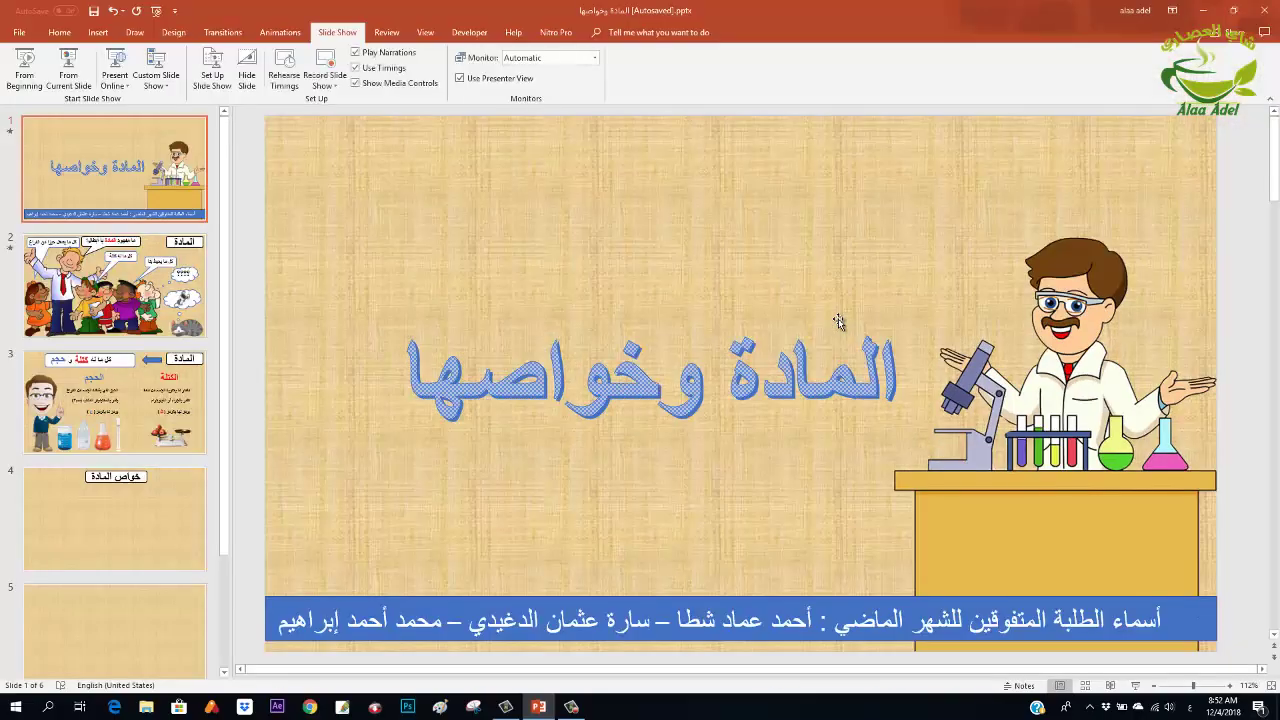
click(801, 645)
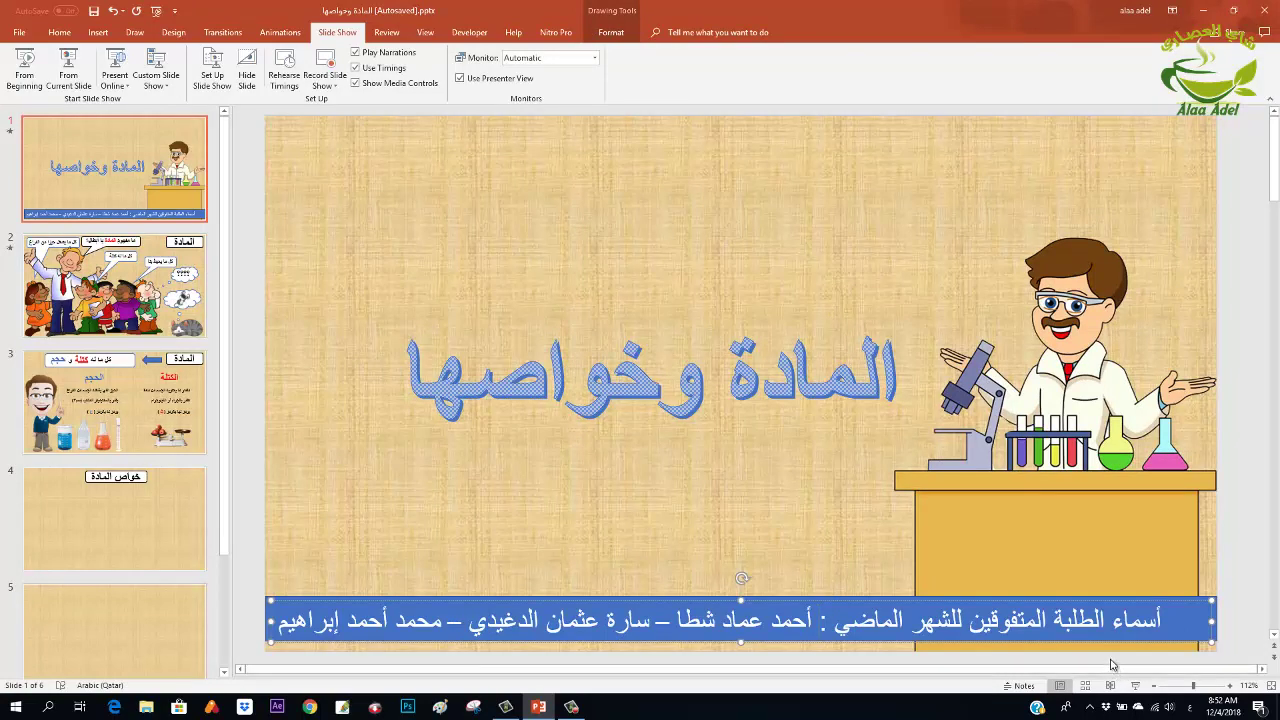
Set the banner's Fly In duration to 10.00 seconds and its start to With Previous
click(277, 34)
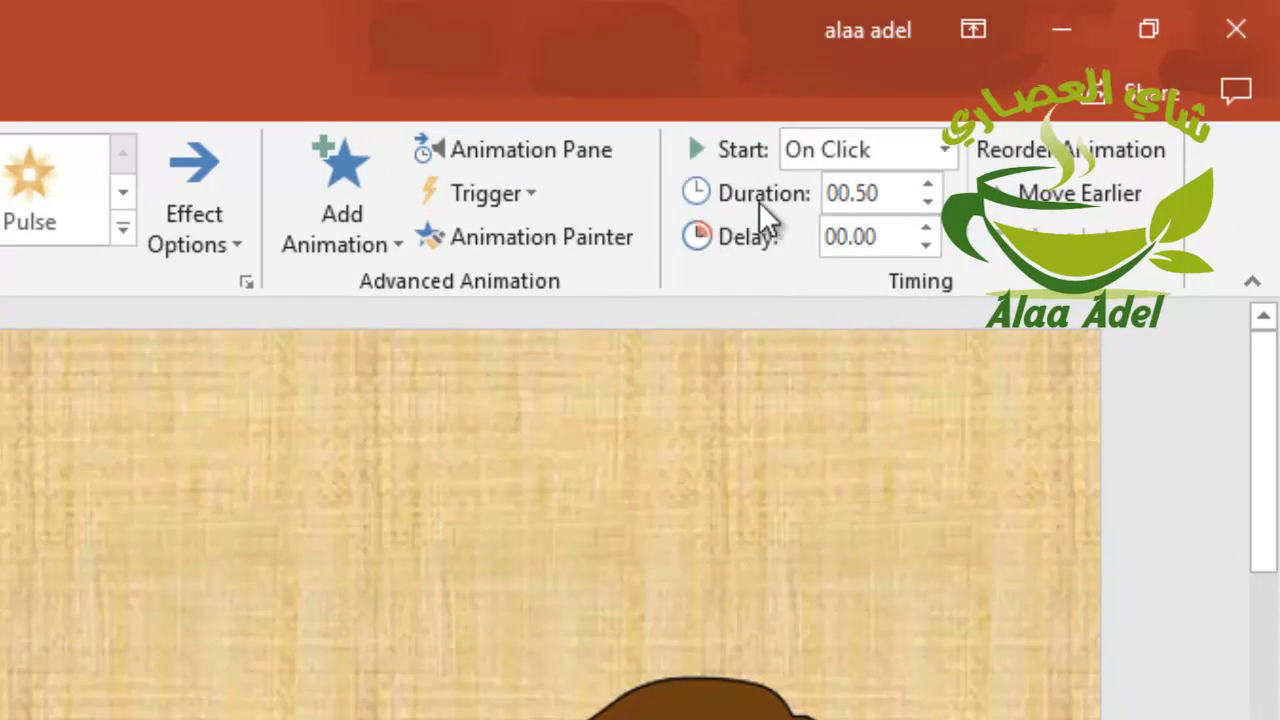
click(930, 185)
click(930, 185)
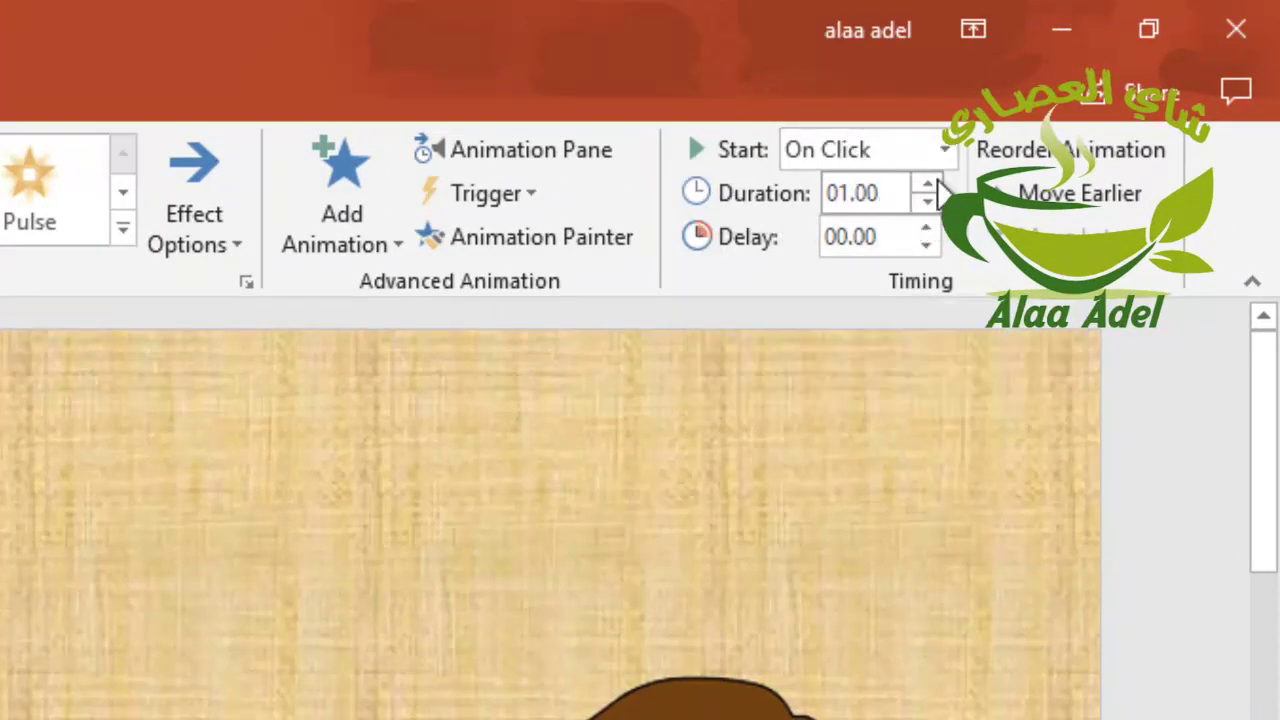
click(930, 185)
click(930, 185)
click(930, 185)
click(930, 185)
click(930, 185)
drag(926, 187, 922, 188)
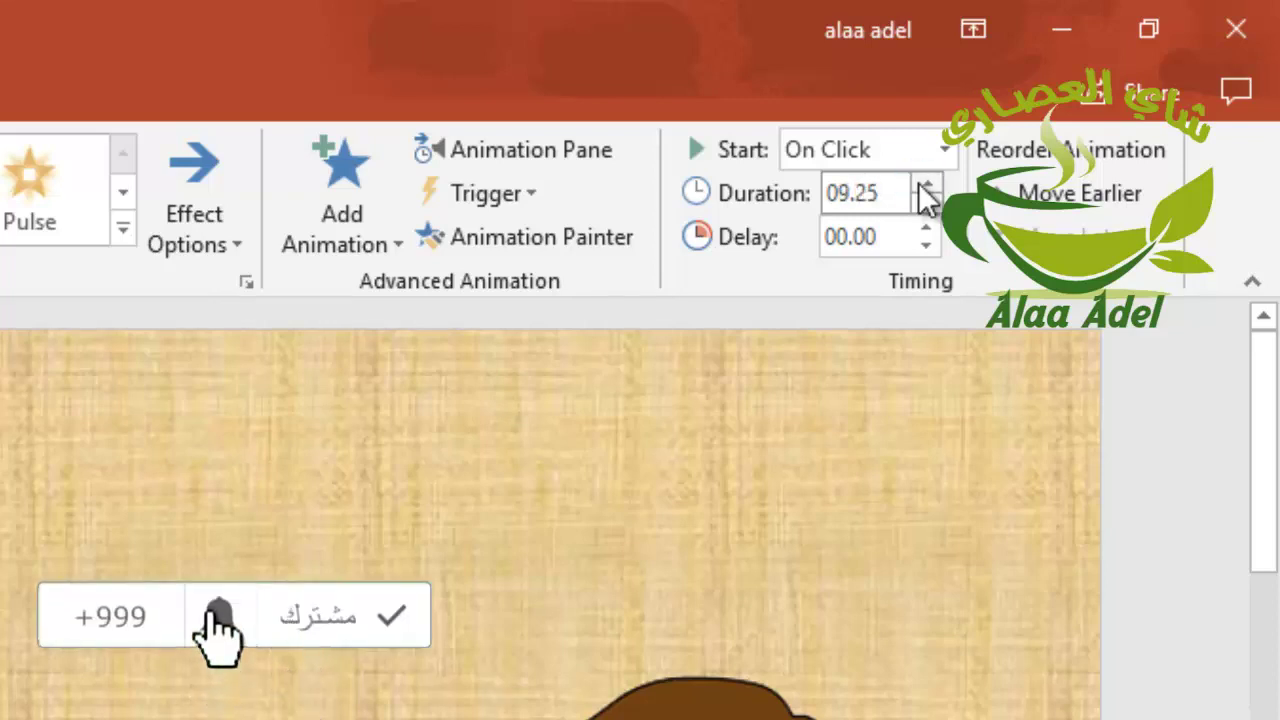
drag(922, 188, 922, 188)
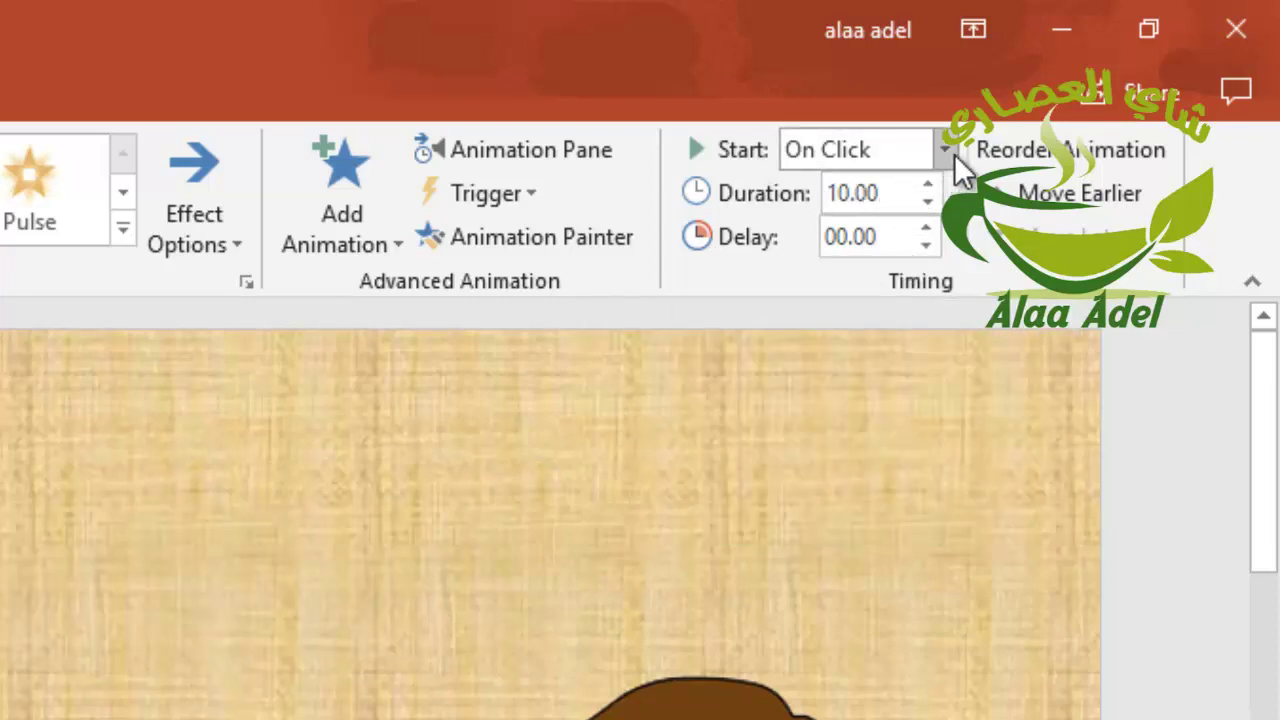
click(938, 152)
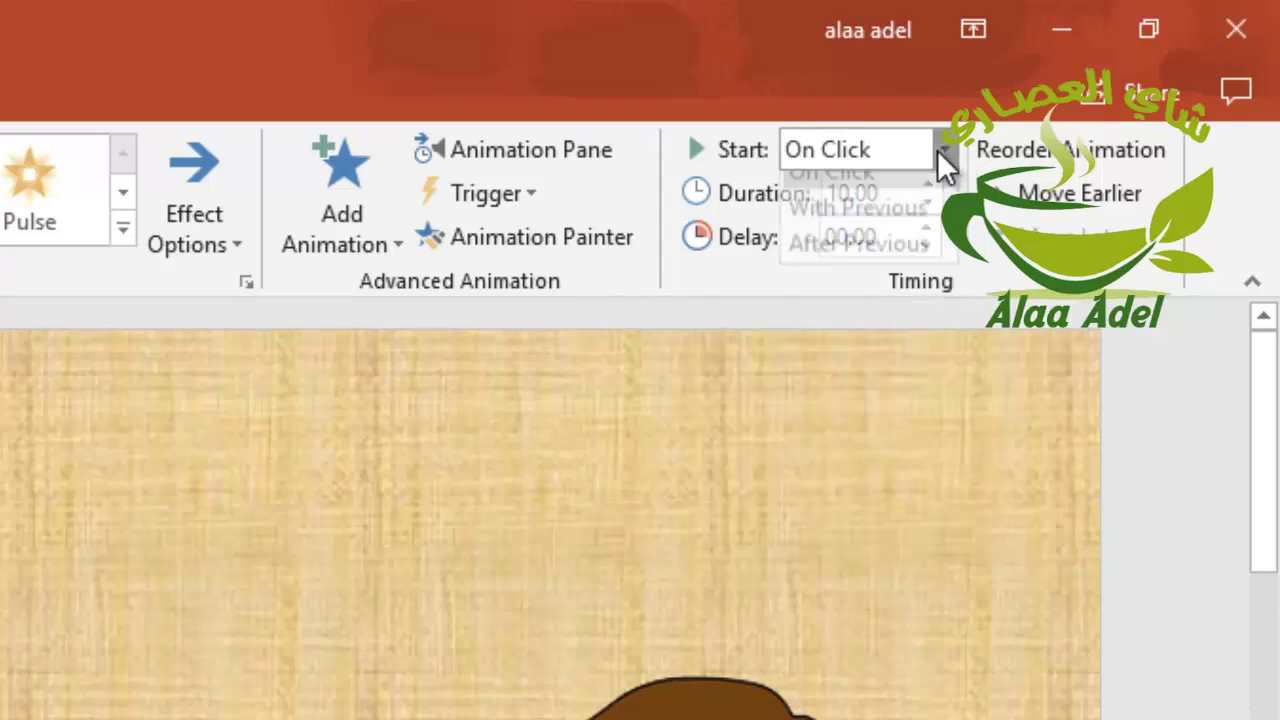
click(912, 229)
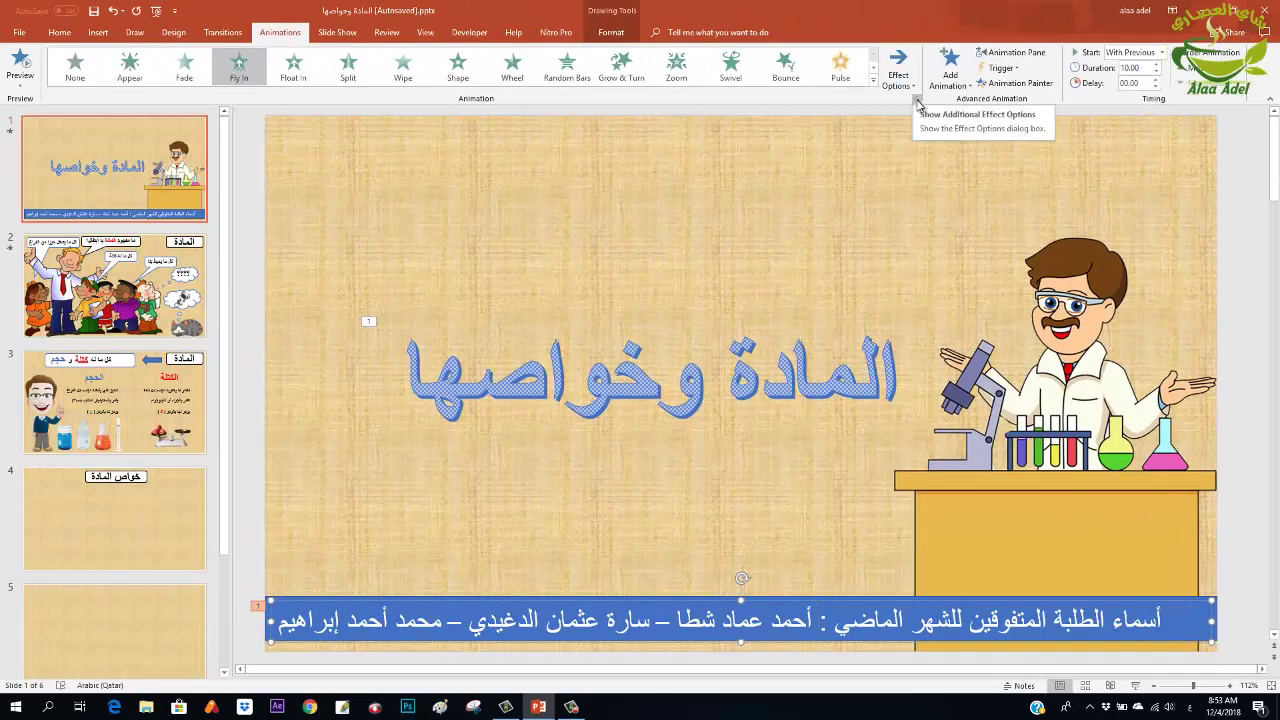
click(337, 32)
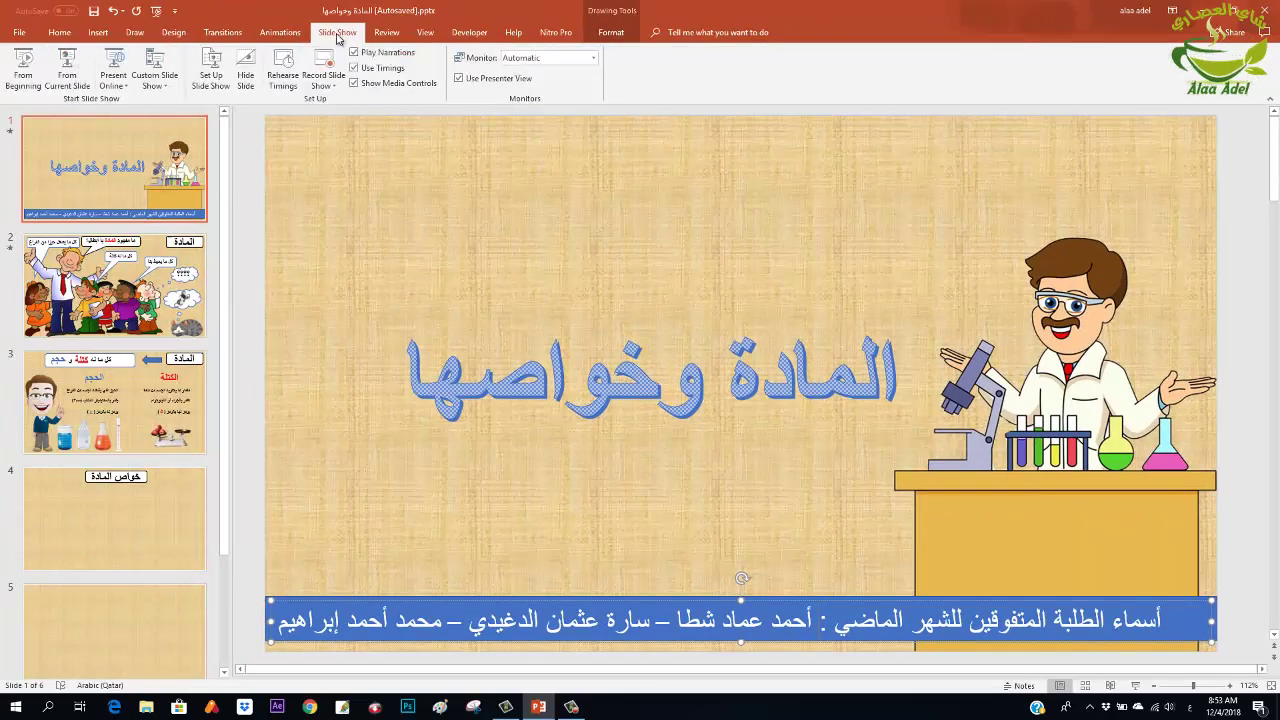
click(26, 78)
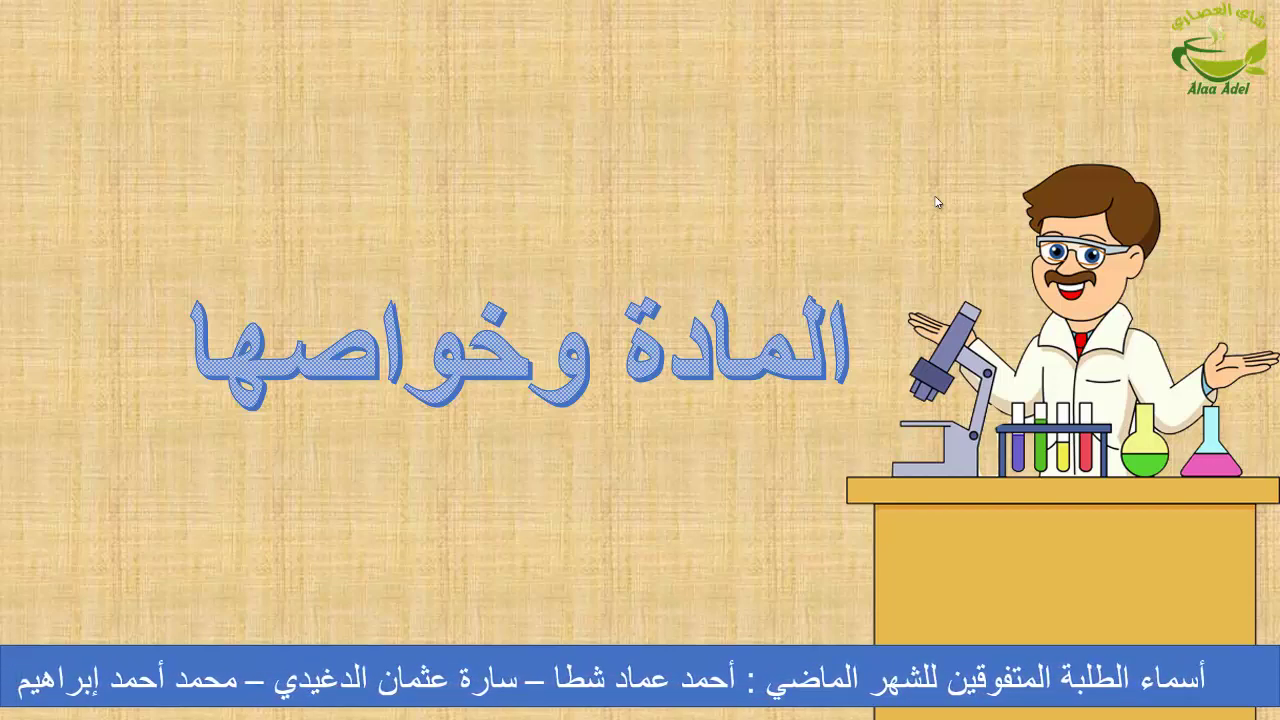
key(Escape)
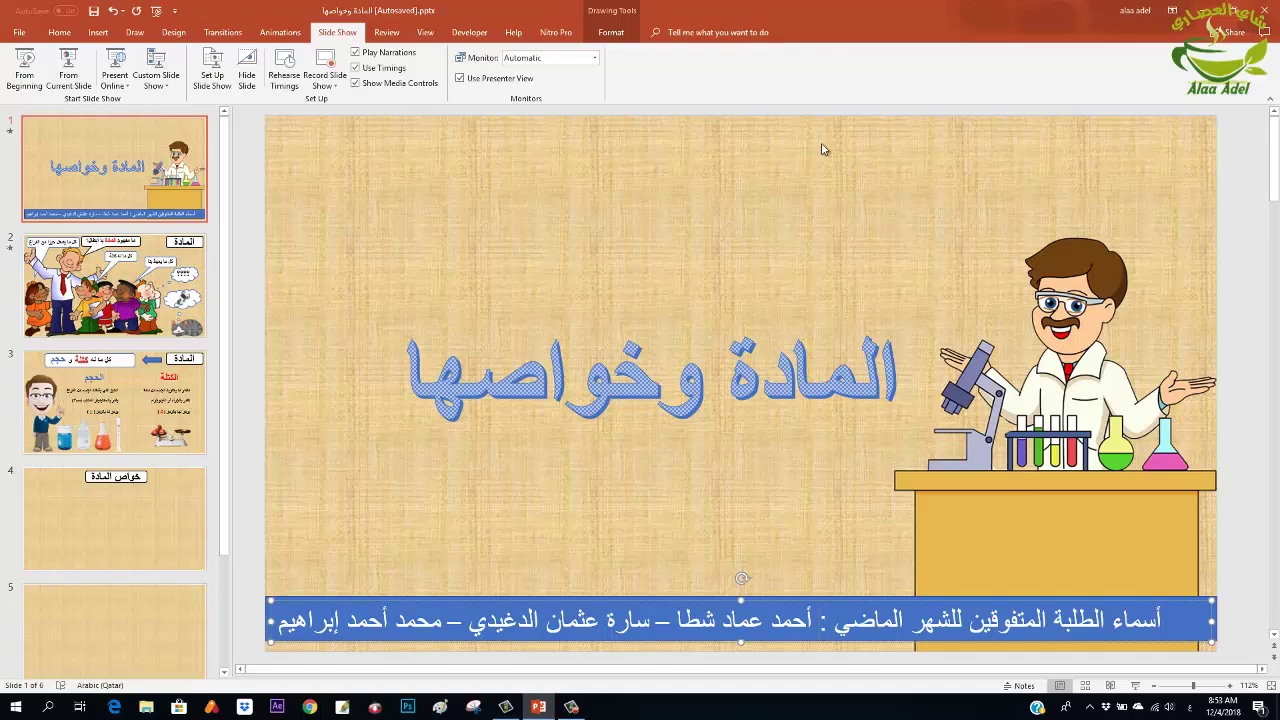
In the Fly In Timing settings, set Repeat to Until End of Slide and confirm
click(288, 33)
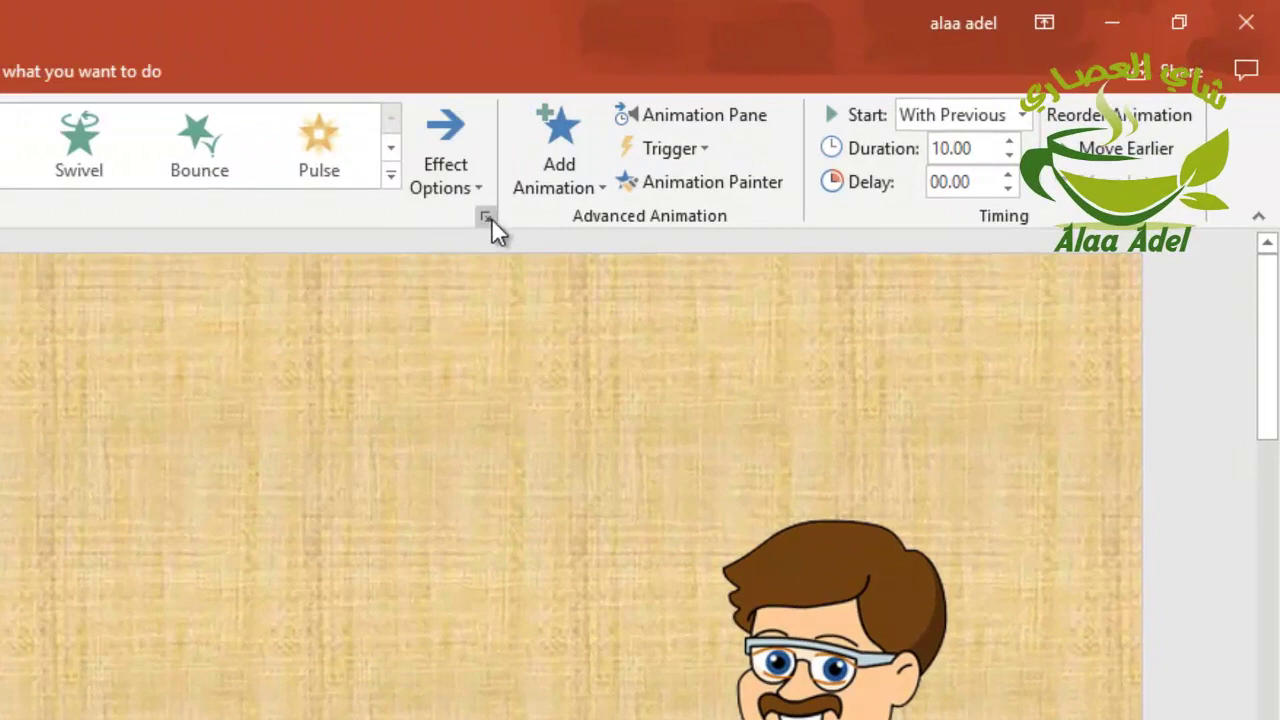
click(488, 219)
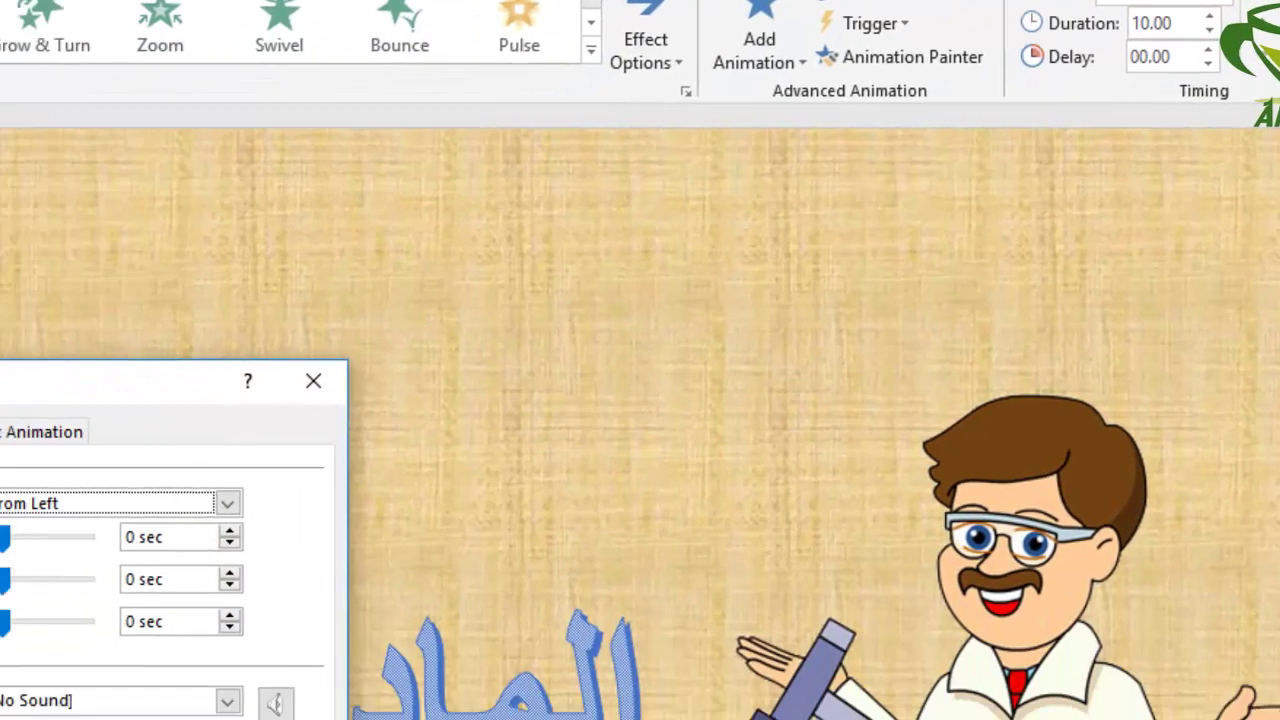
click(403, 158)
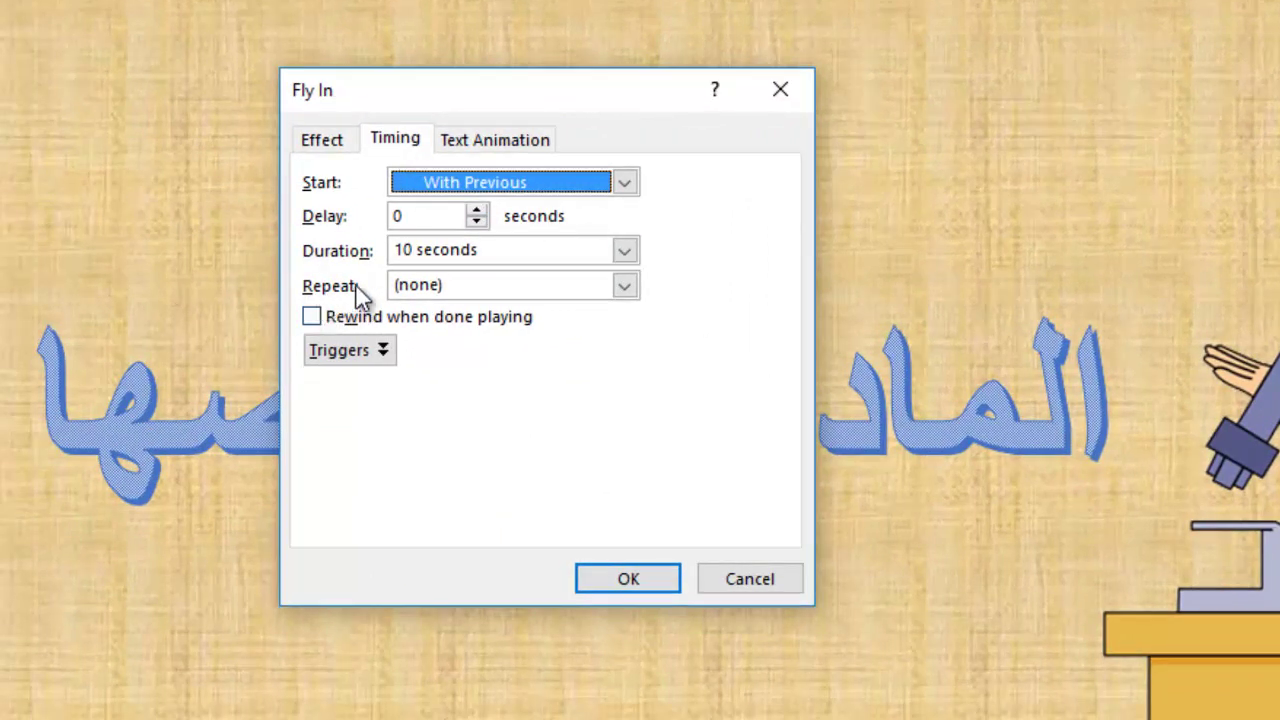
click(625, 290)
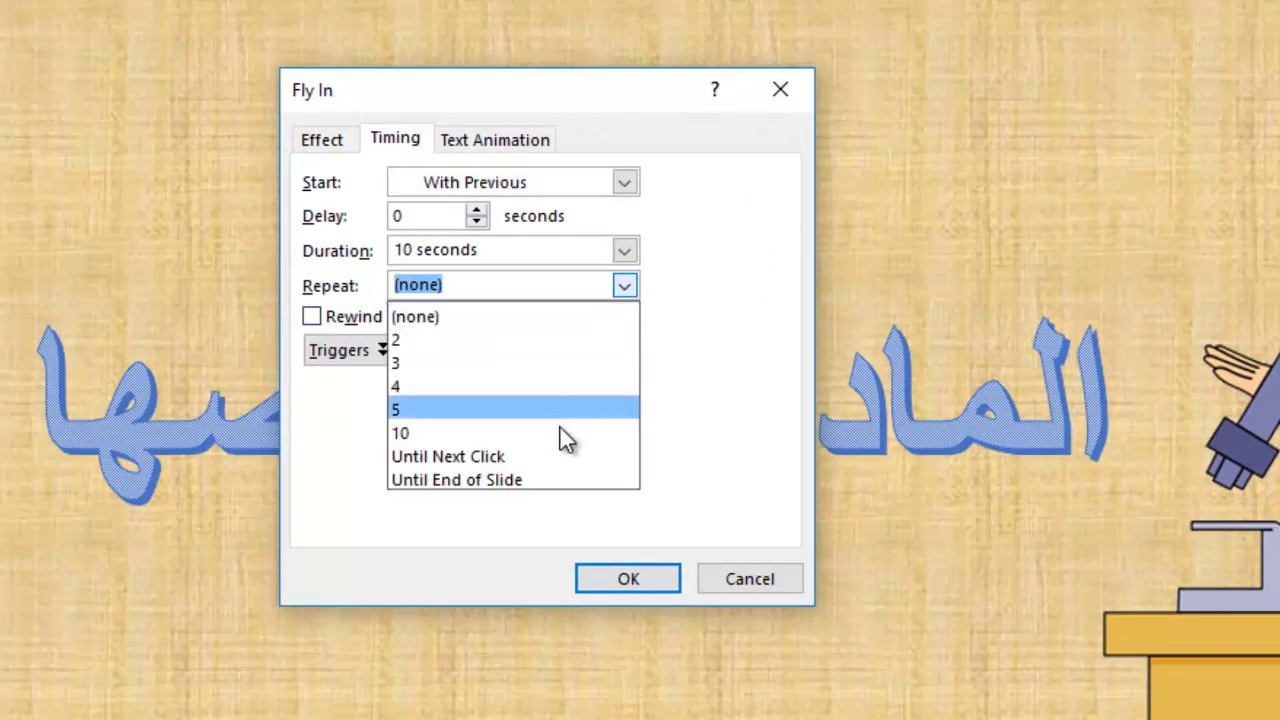
click(551, 482)
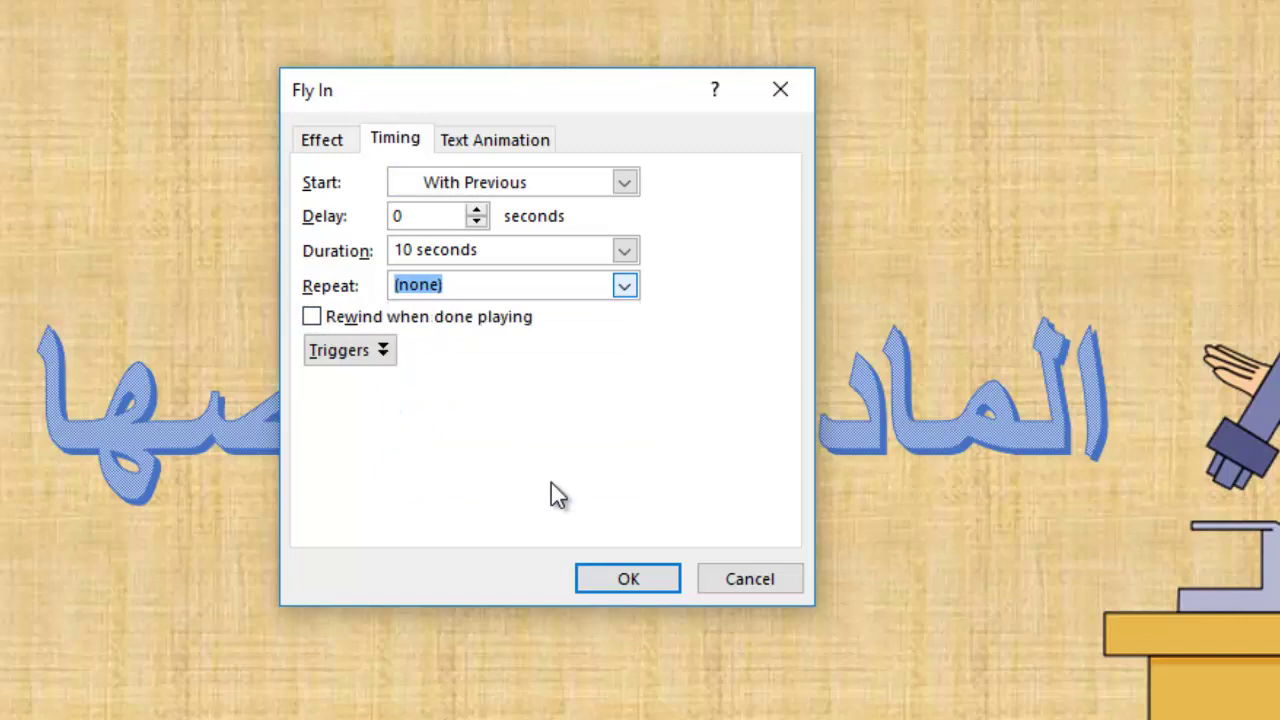
click(618, 583)
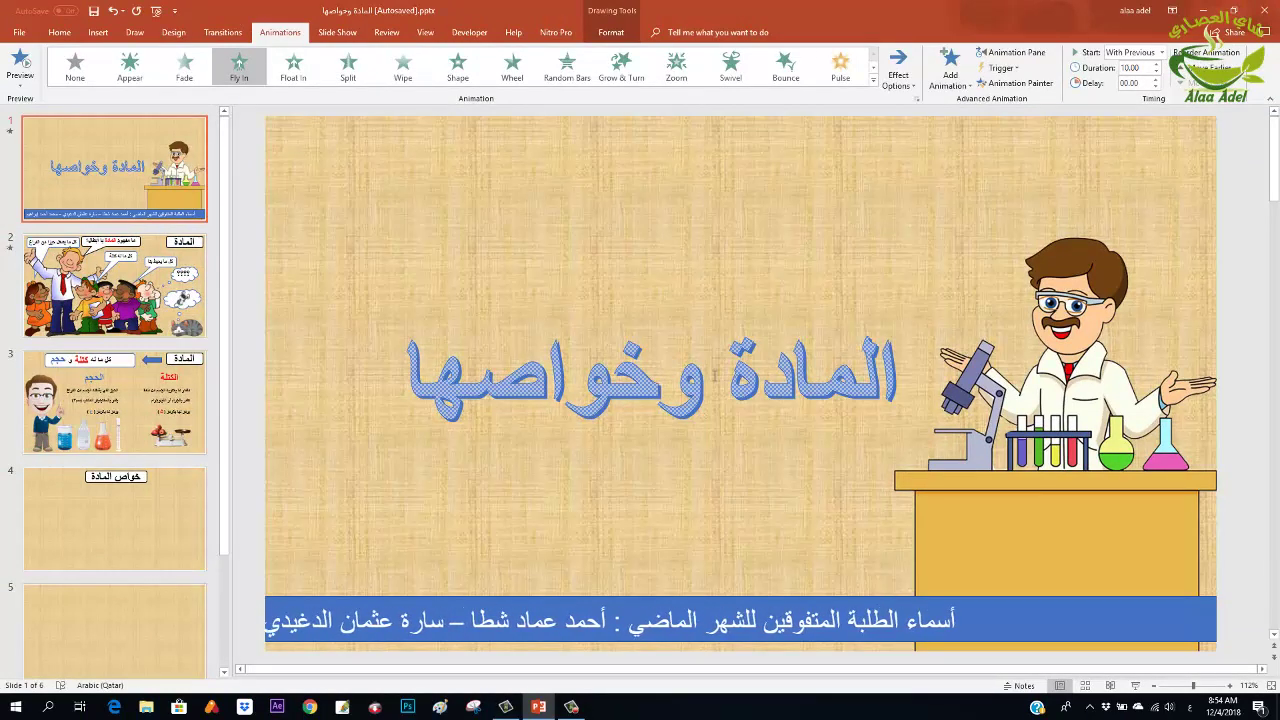
click(340, 32)
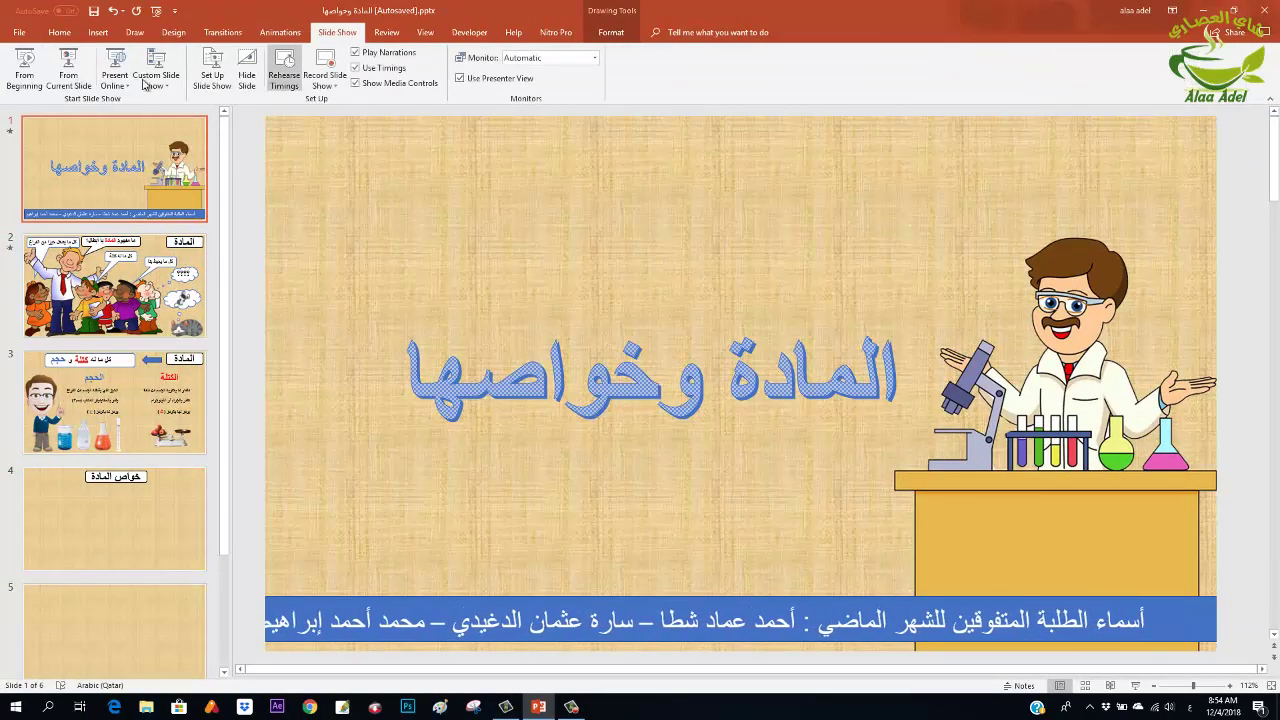
key(F5)
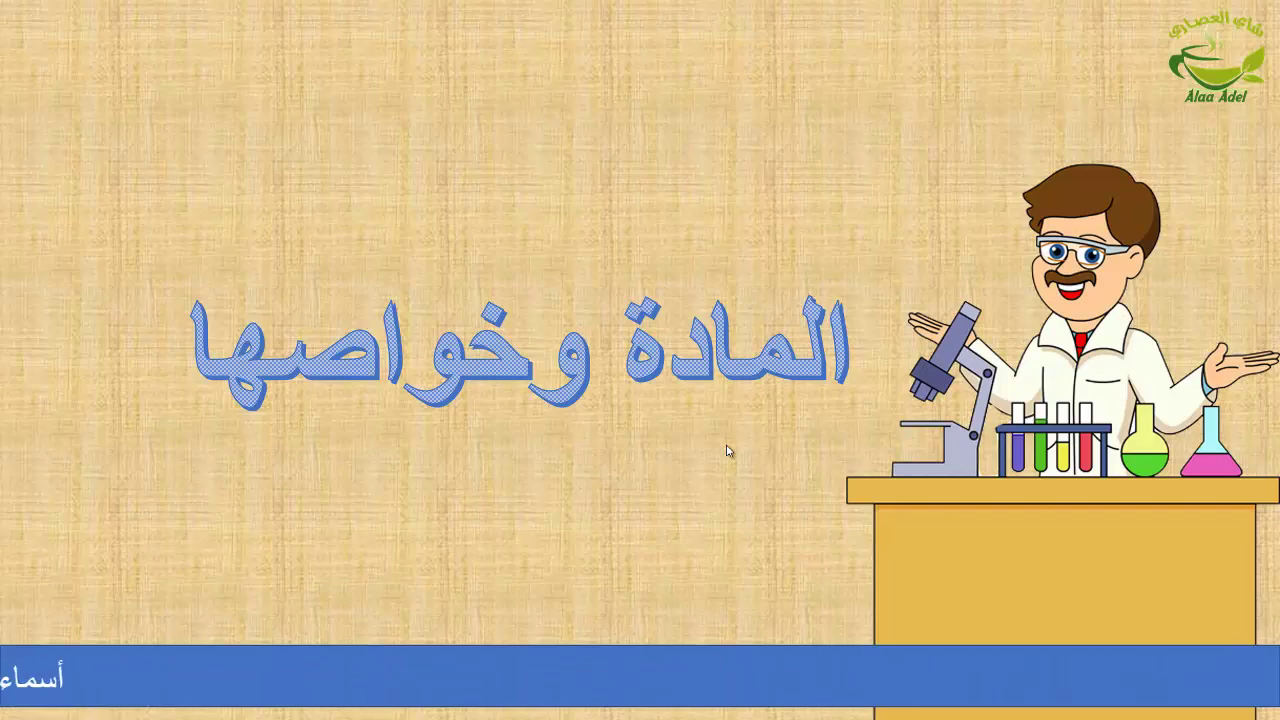
key(Escape)
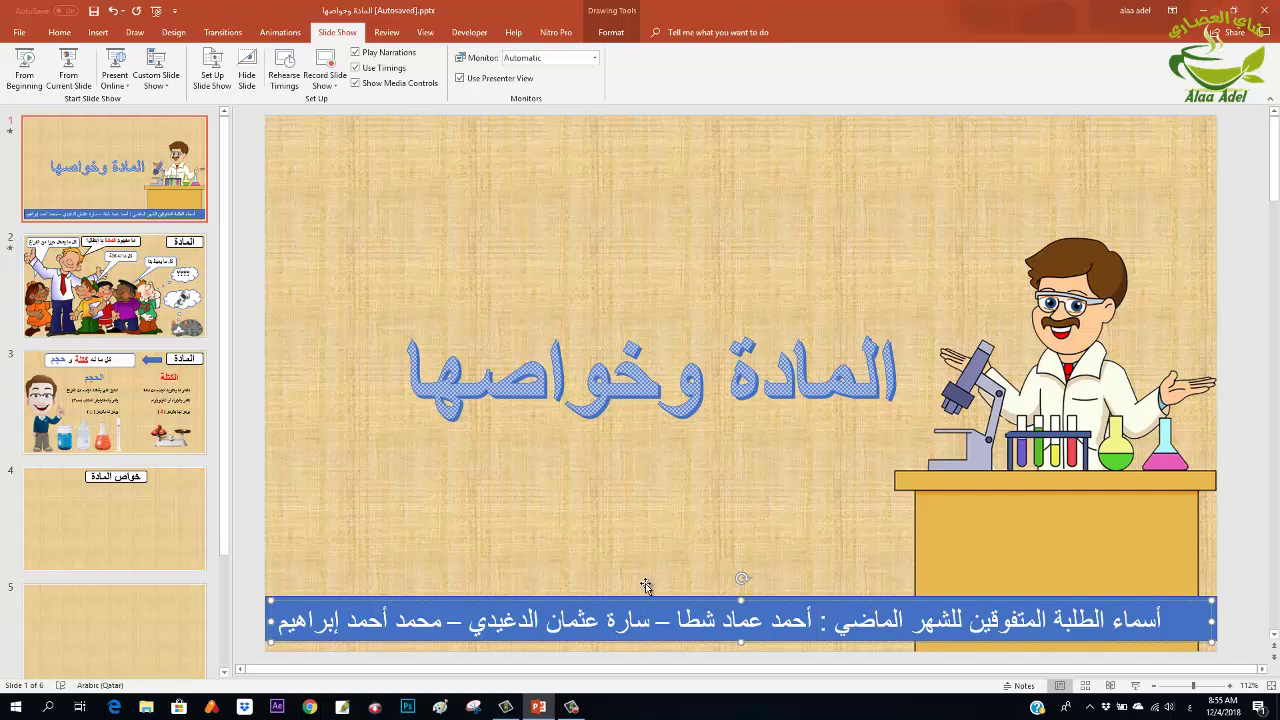
Review the Fly In direction and timing settings, closing them without changes
click(281, 36)
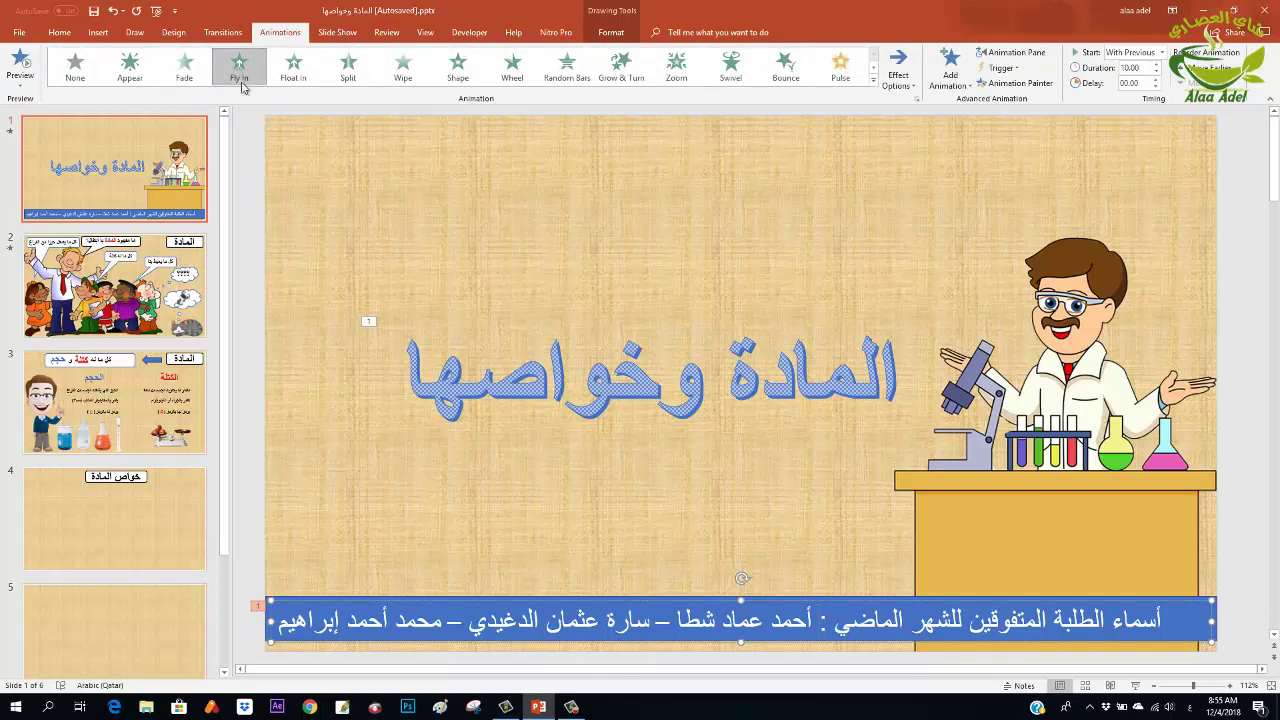
click(909, 87)
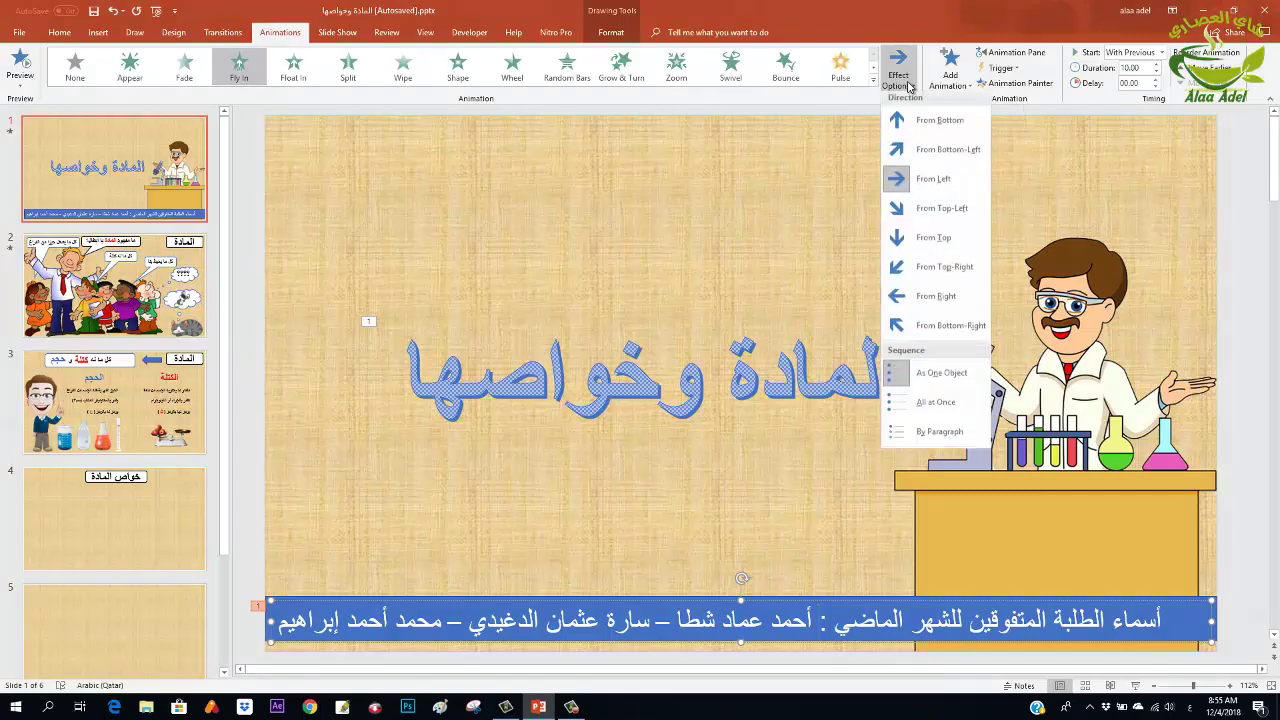
click(899, 34)
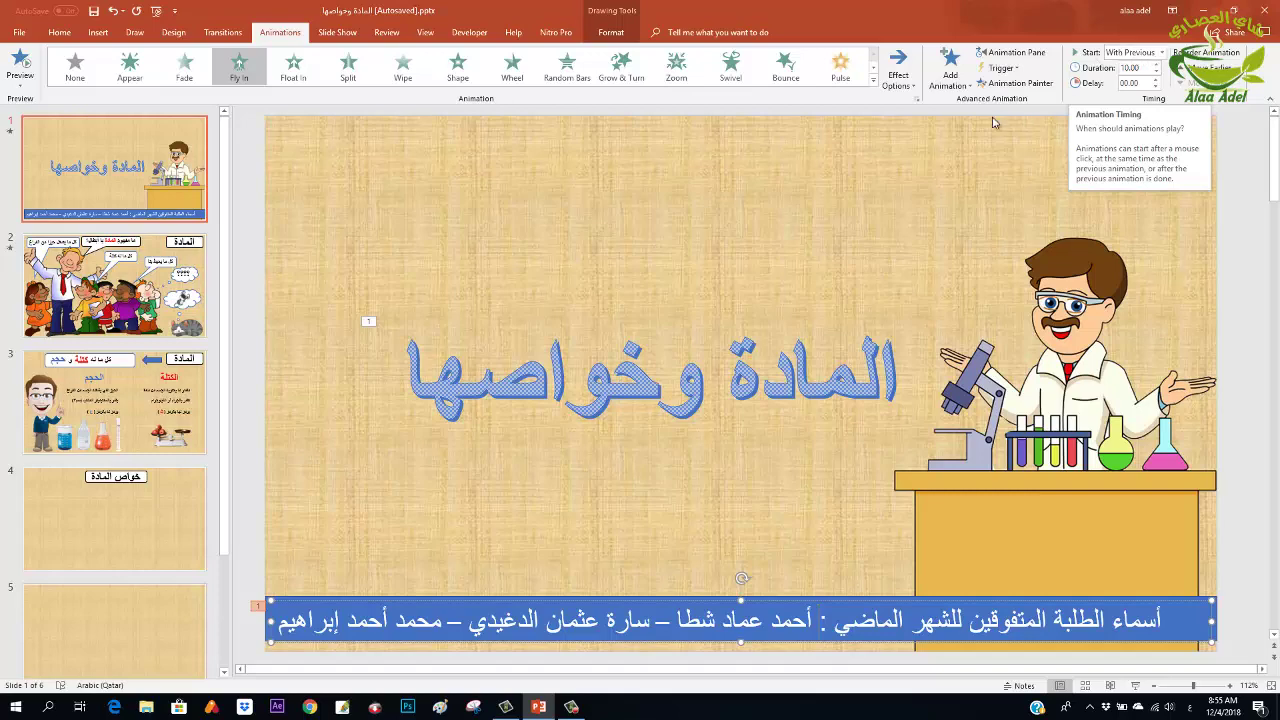
click(917, 101)
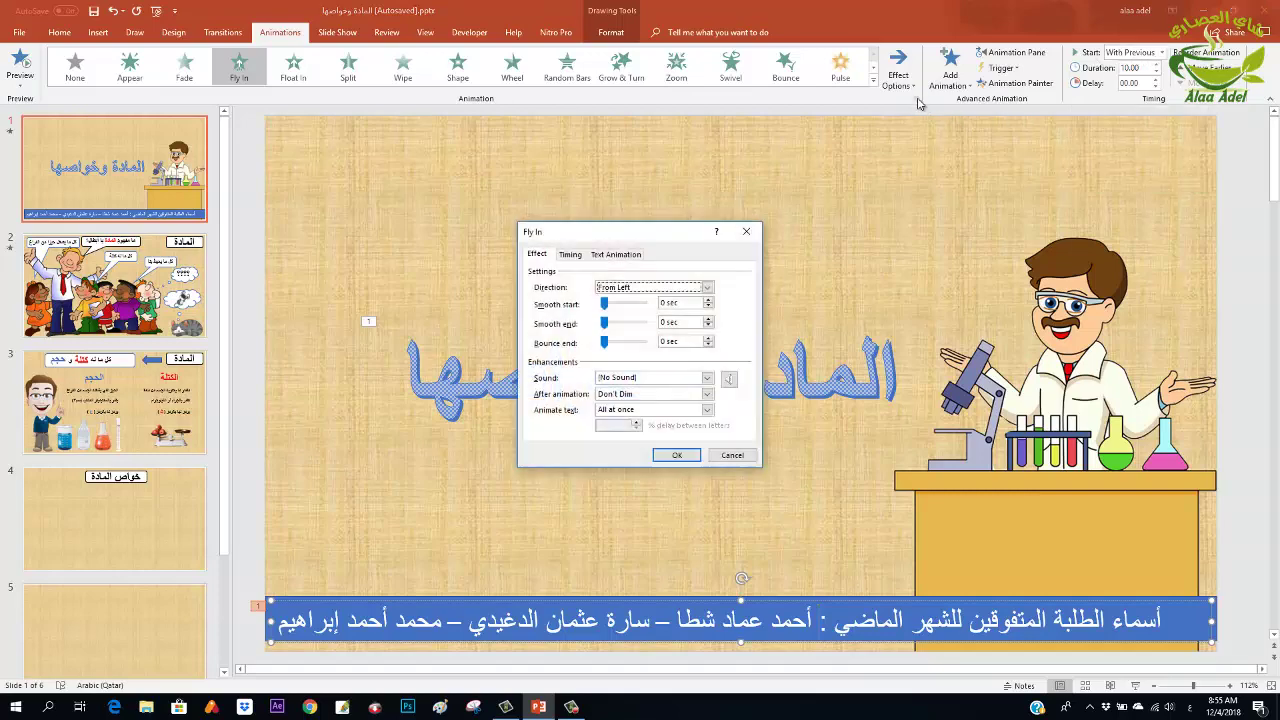
click(572, 256)
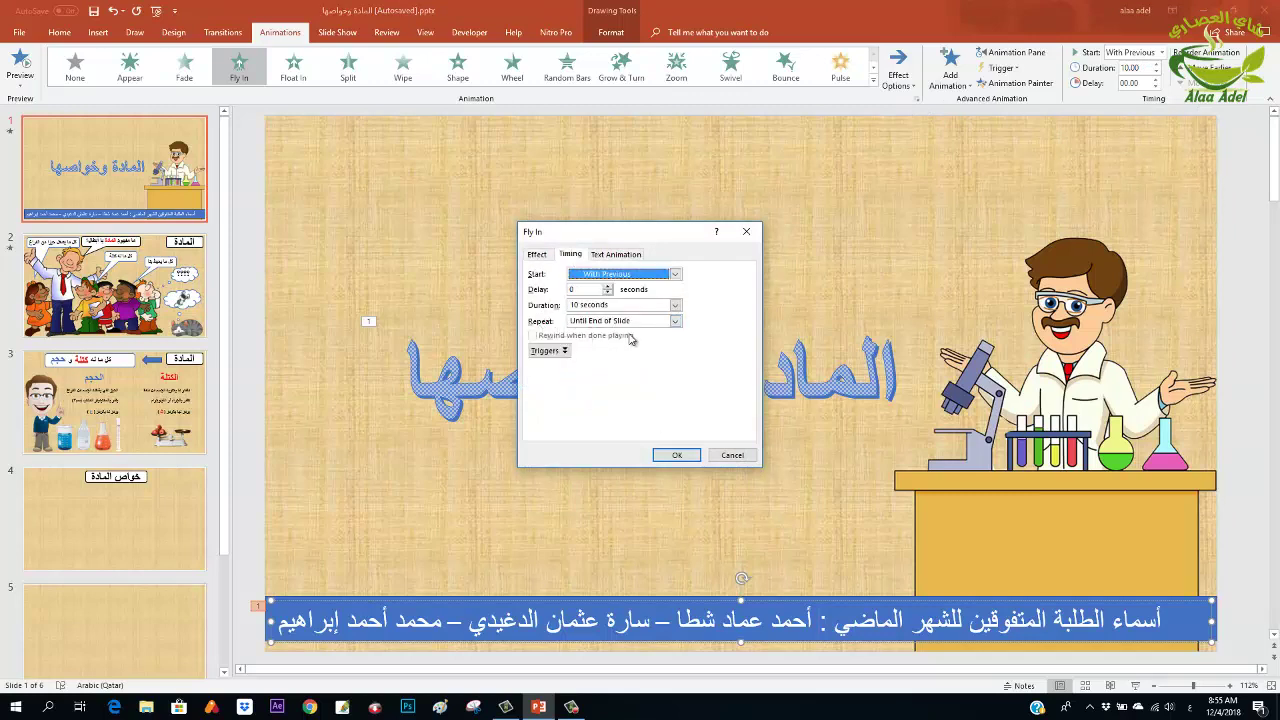
click(676, 458)
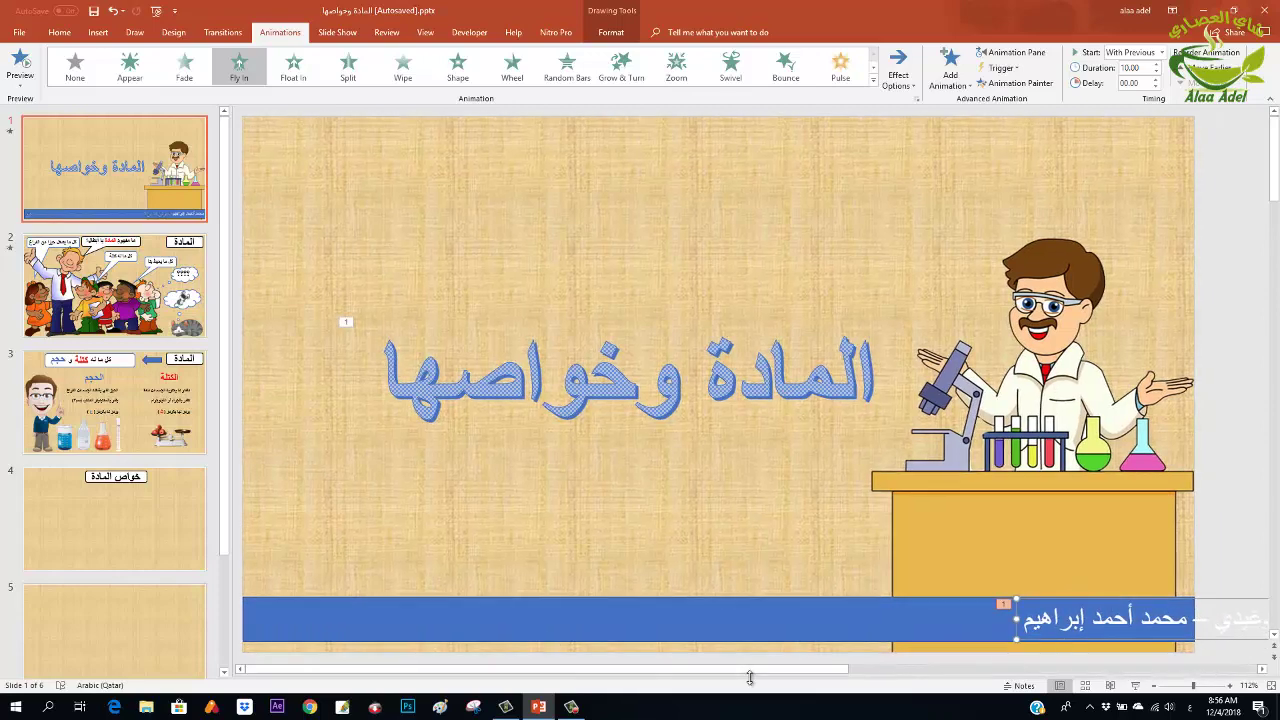
Scroll right and paste the copied names text into the bottom text box
drag(752, 670, 1050, 670)
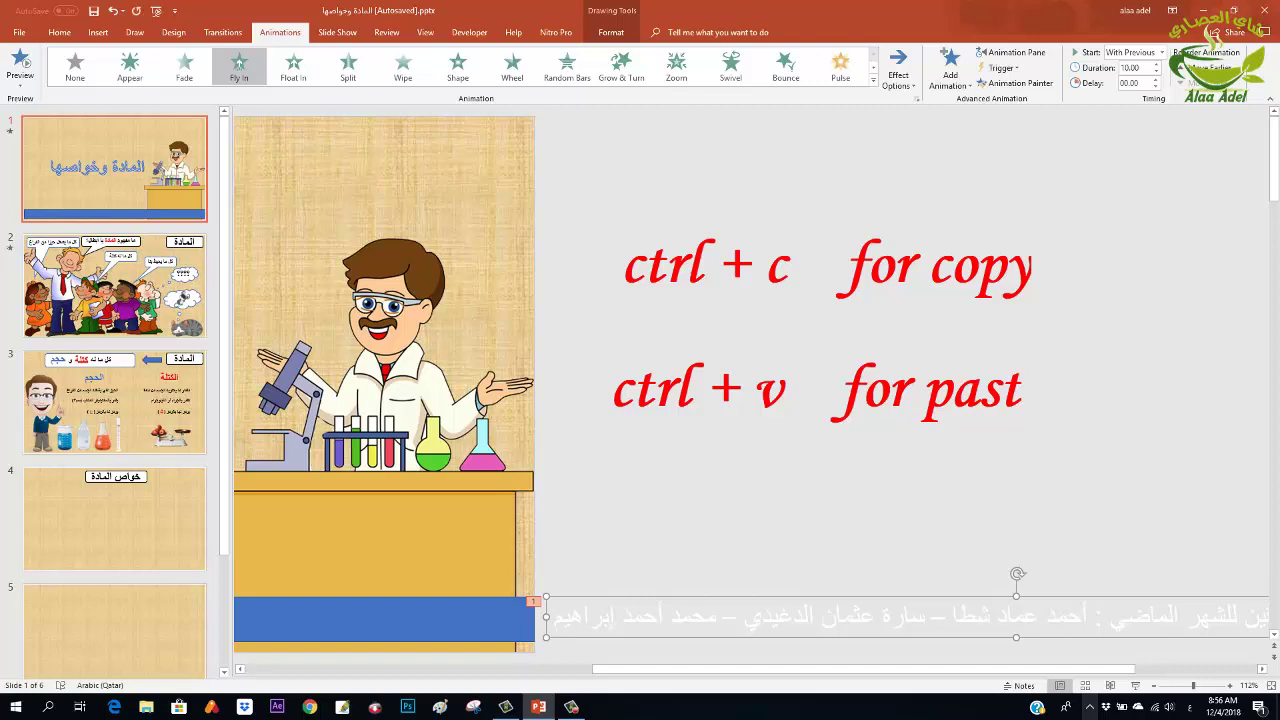
key(ctrl+v)
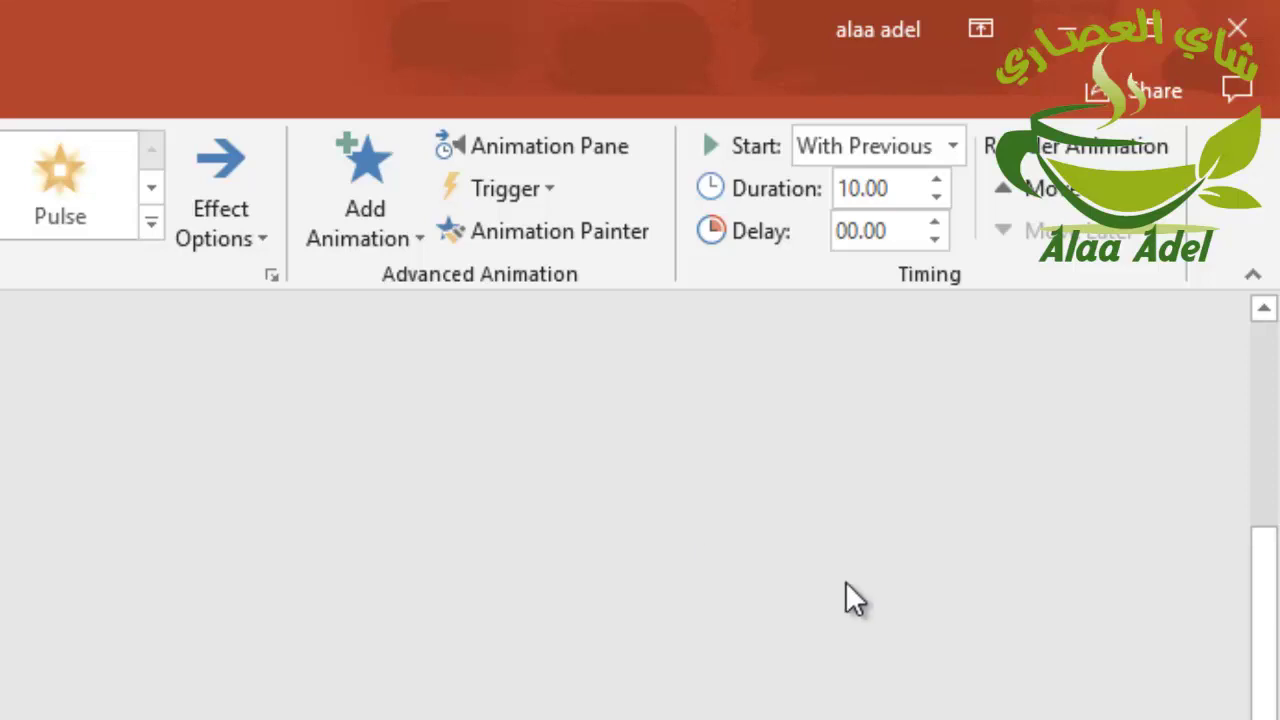
Set the banner animation's delay to 5 seconds and bring the whole slide back into view
click(934, 222)
click(934, 222)
click(934, 222)
click(934, 222)
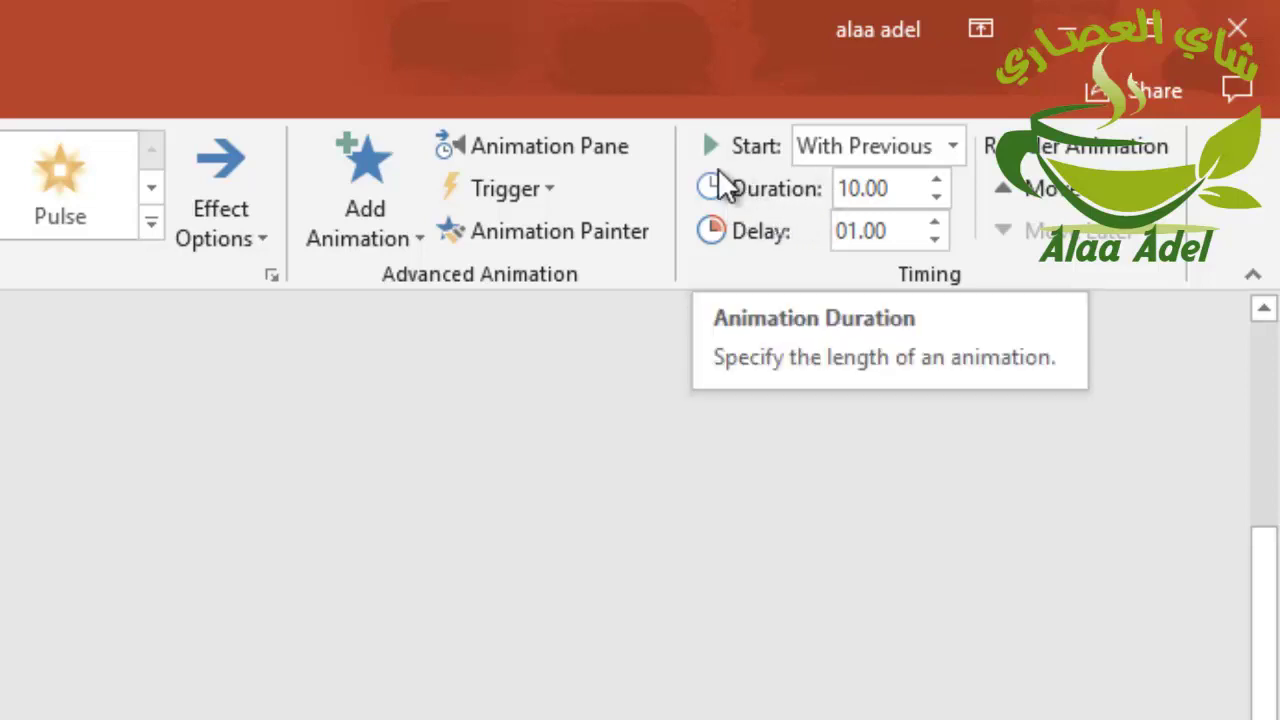
click(934, 222)
click(934, 222)
triple_click(934, 222)
triple_click(934, 222)
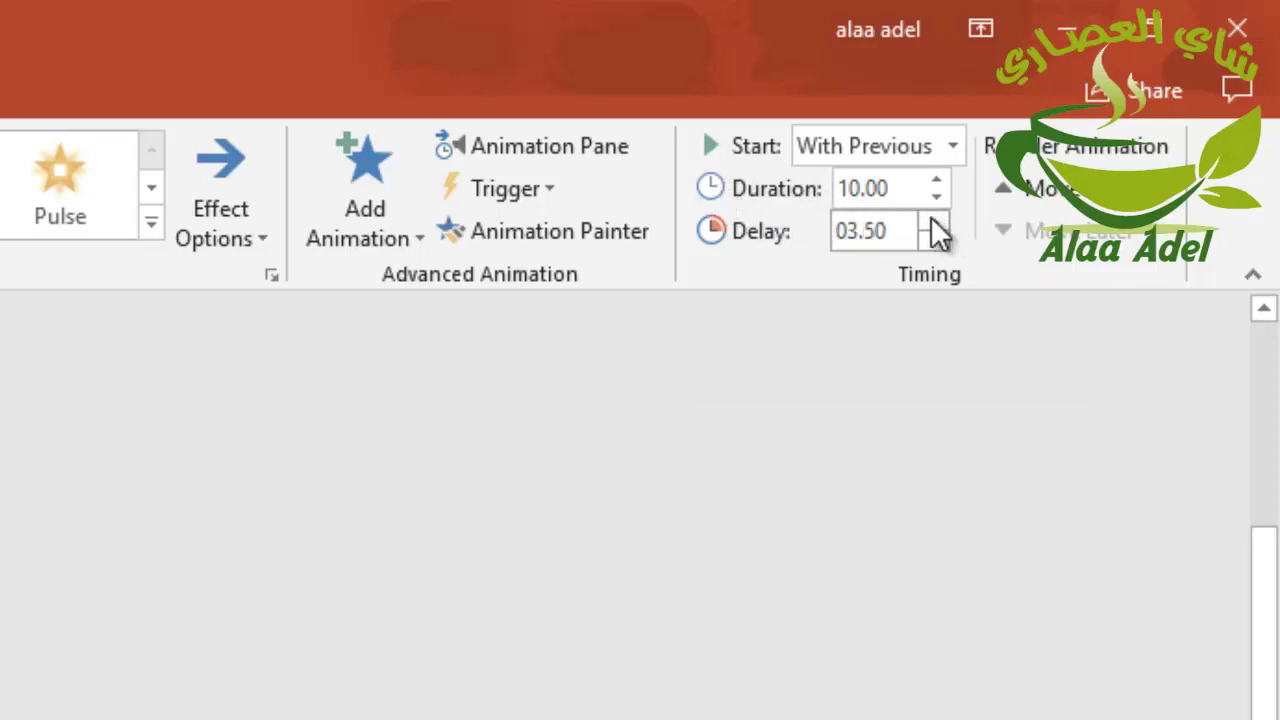
double_click(934, 222)
triple_click(934, 222)
click(932, 220)
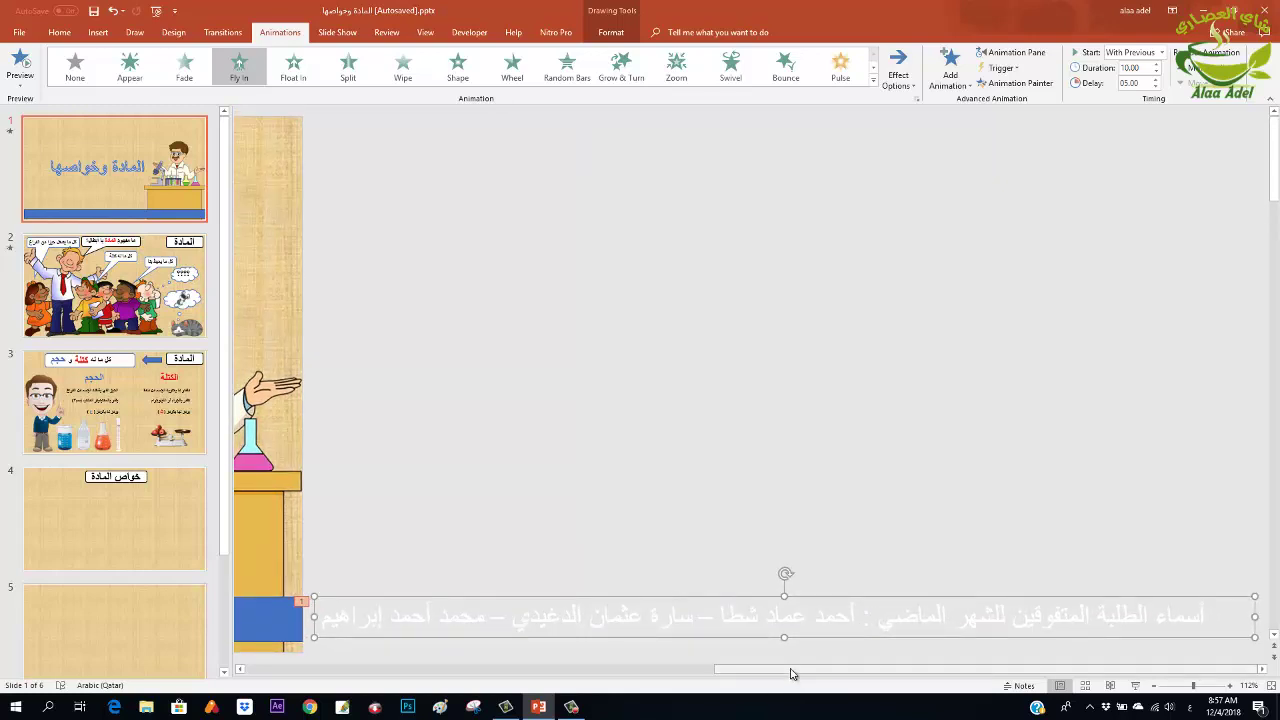
drag(792, 672, 276, 655)
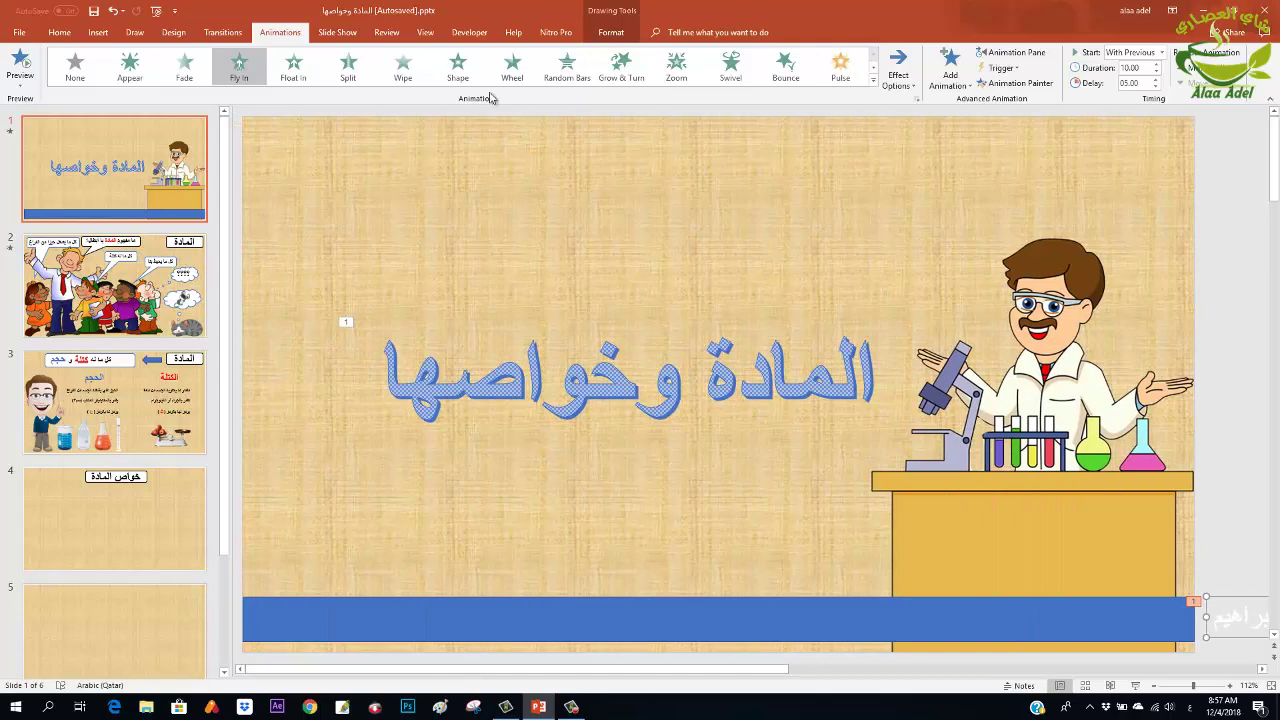
click(358, 38)
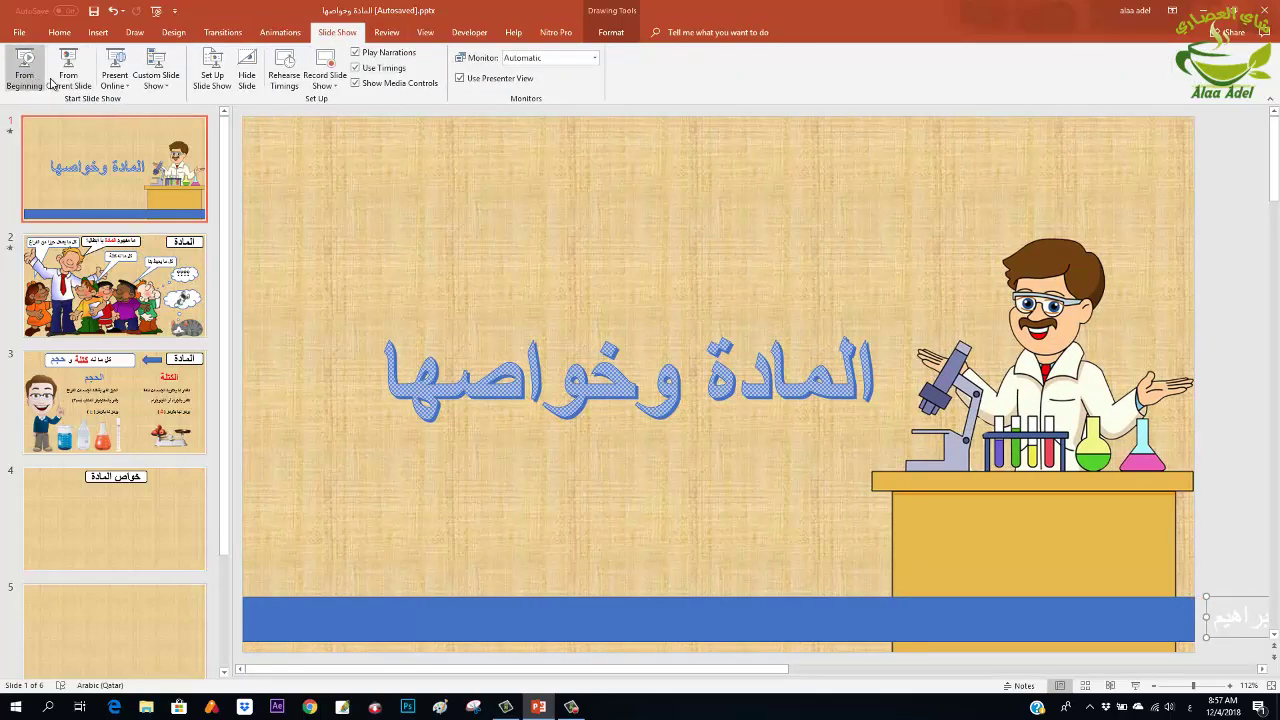
click(65, 80)
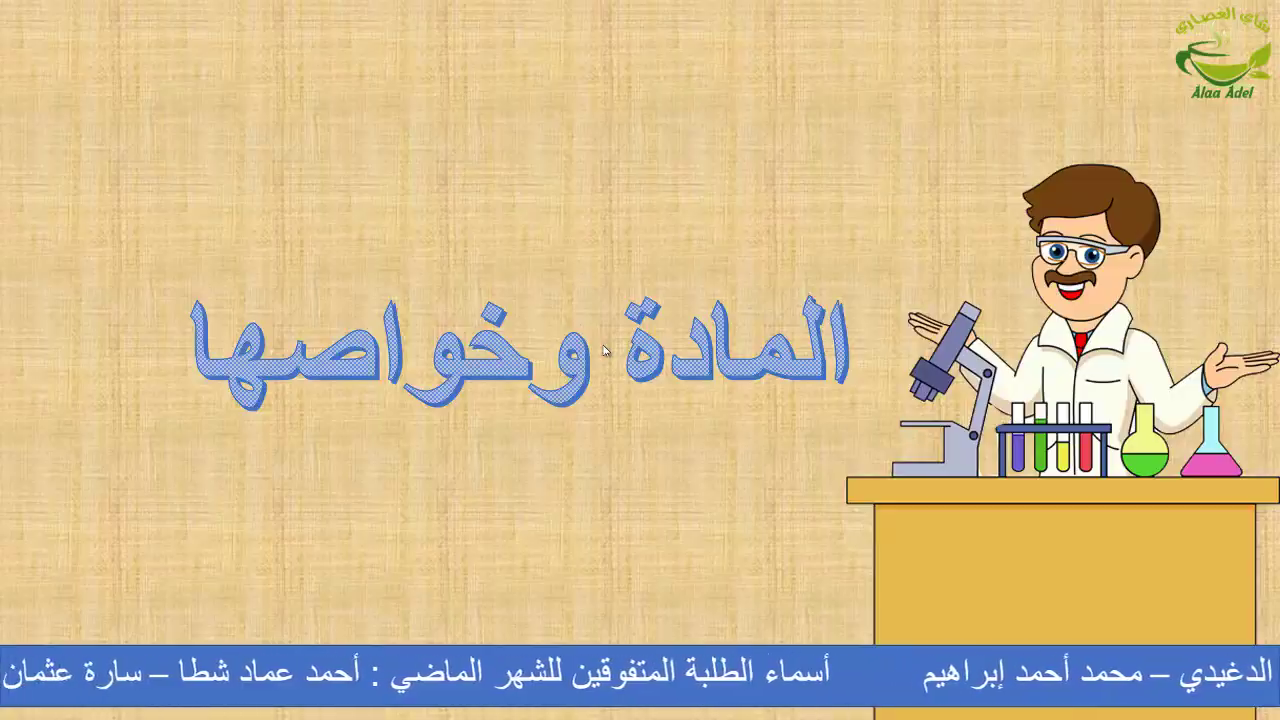
key(Escape)
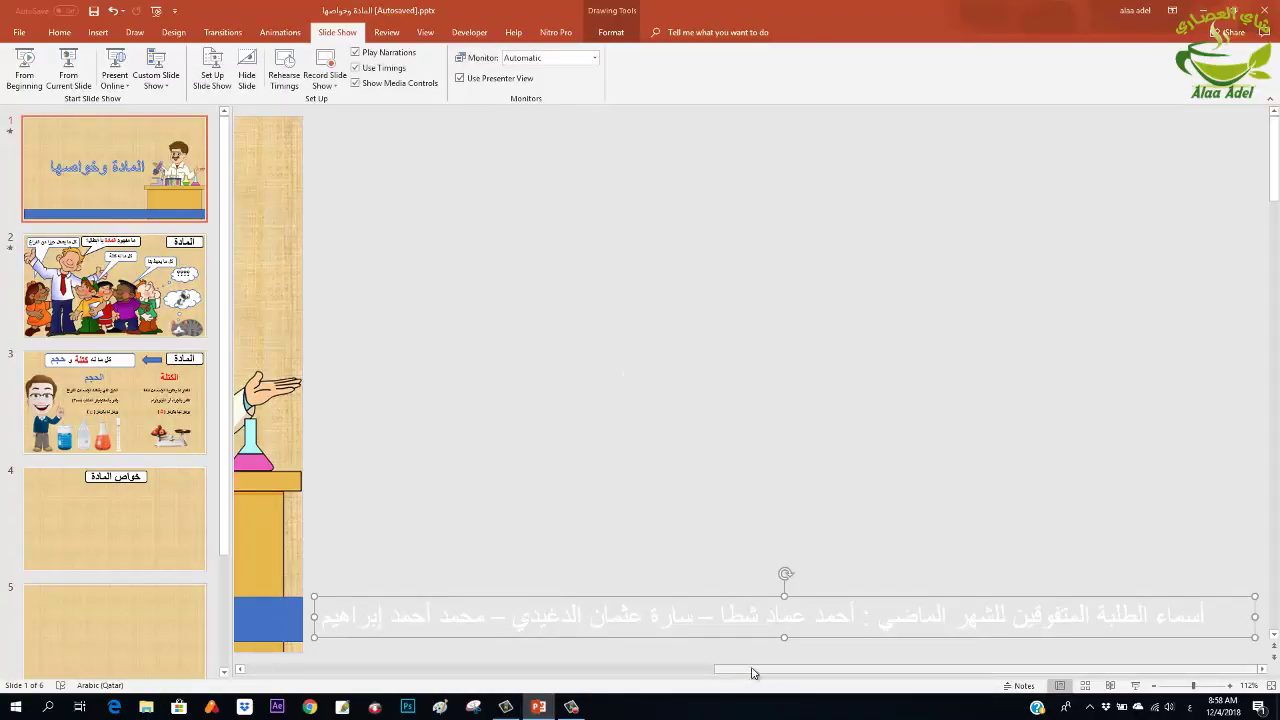
On the title slide, duplicate the students' names text box just above the original
drag(753, 673, 277, 669)
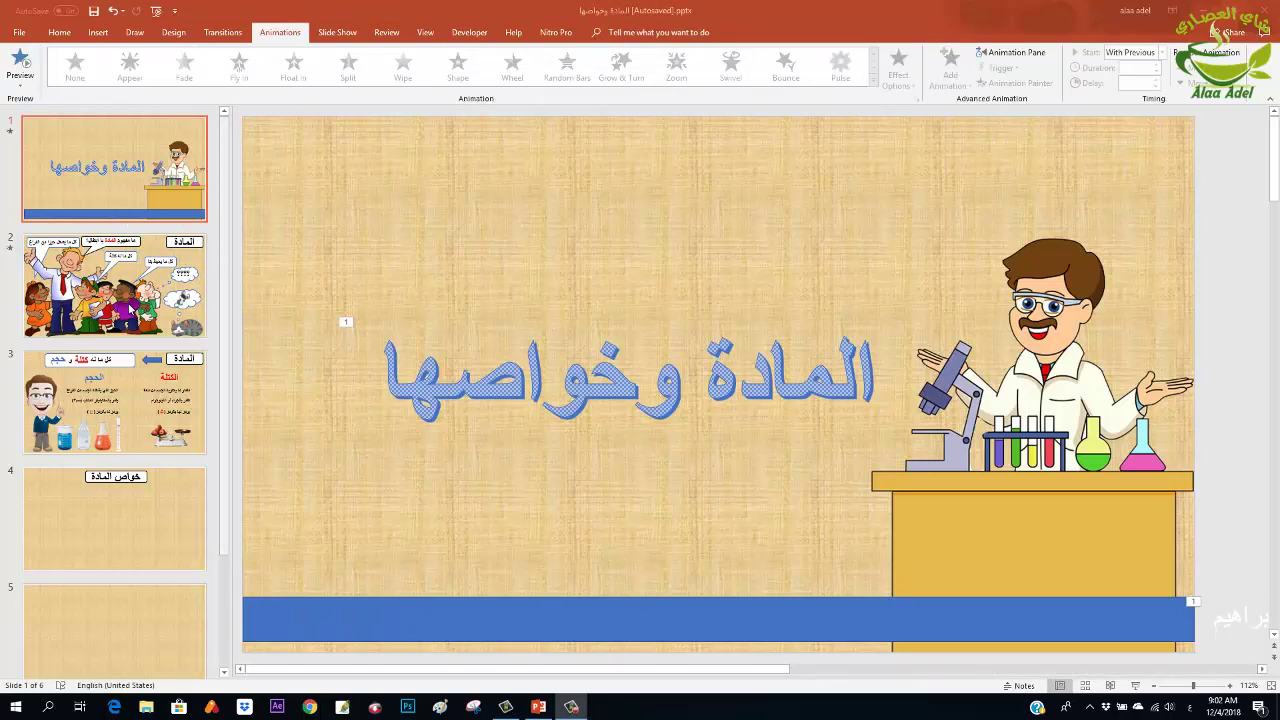
click(130, 310)
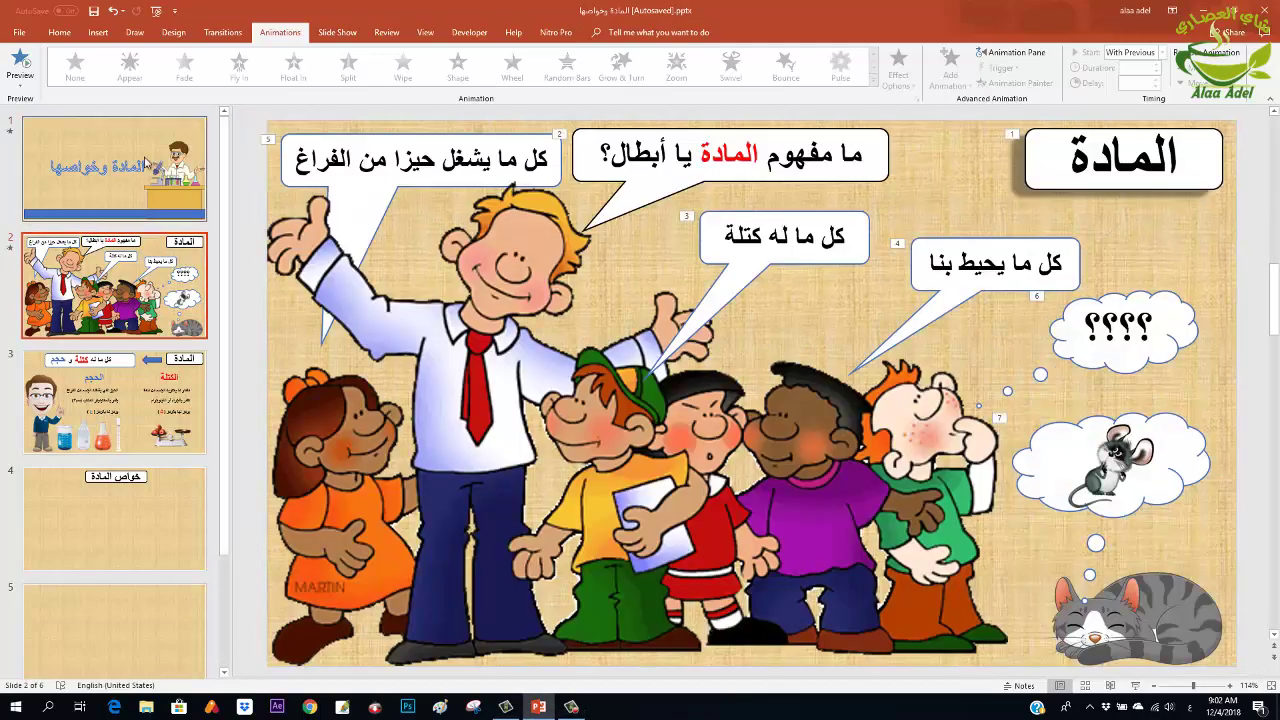
click(147, 163)
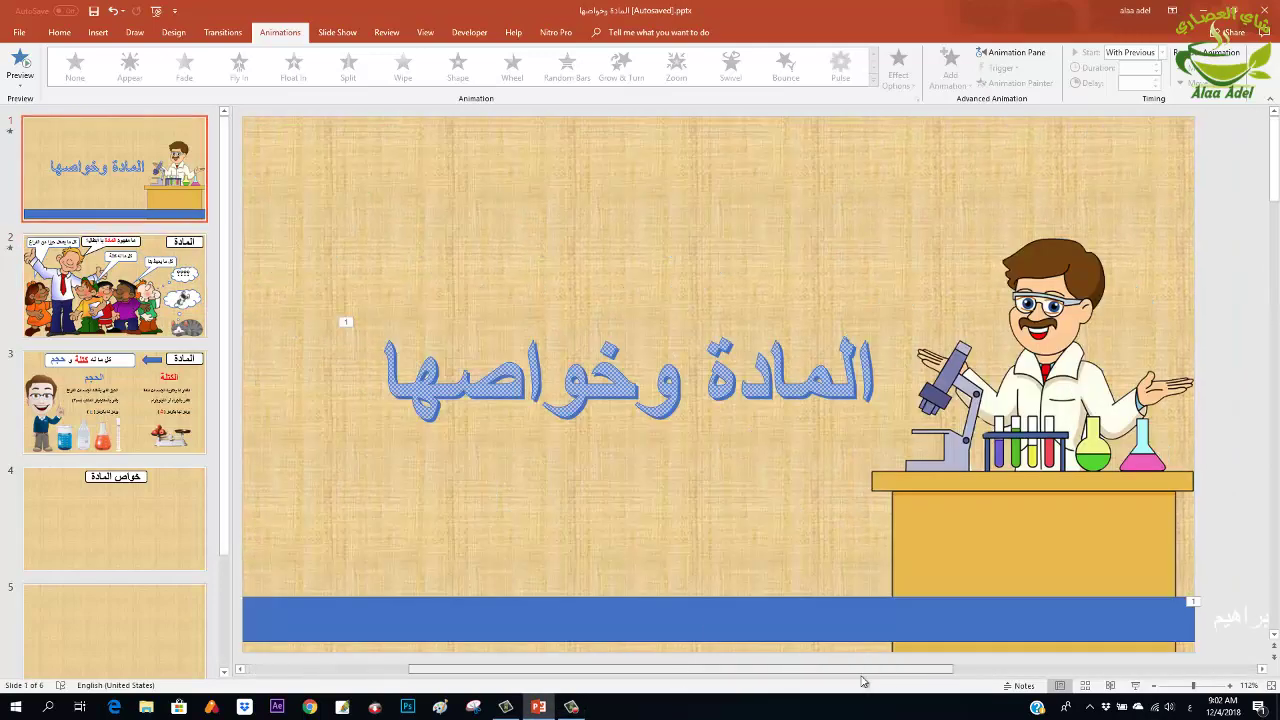
scroll(864, 681, right, 6)
scroll(930, 675, right, 2)
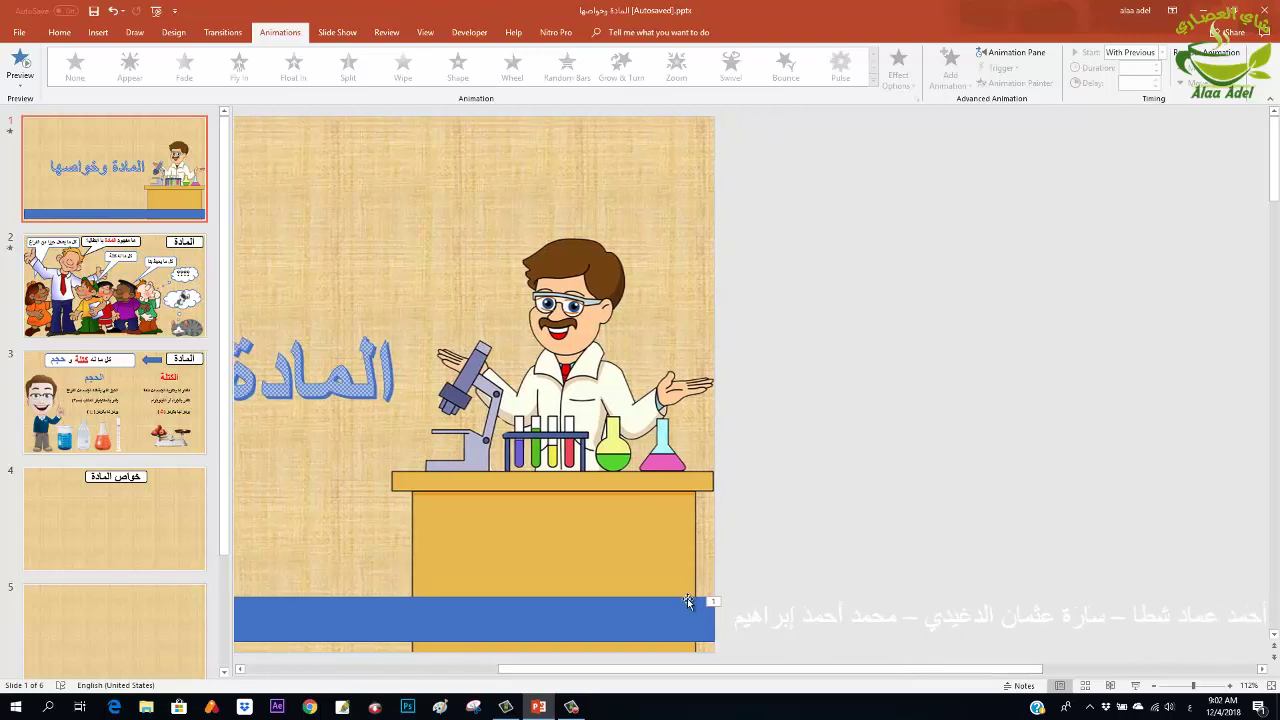
click(778, 615)
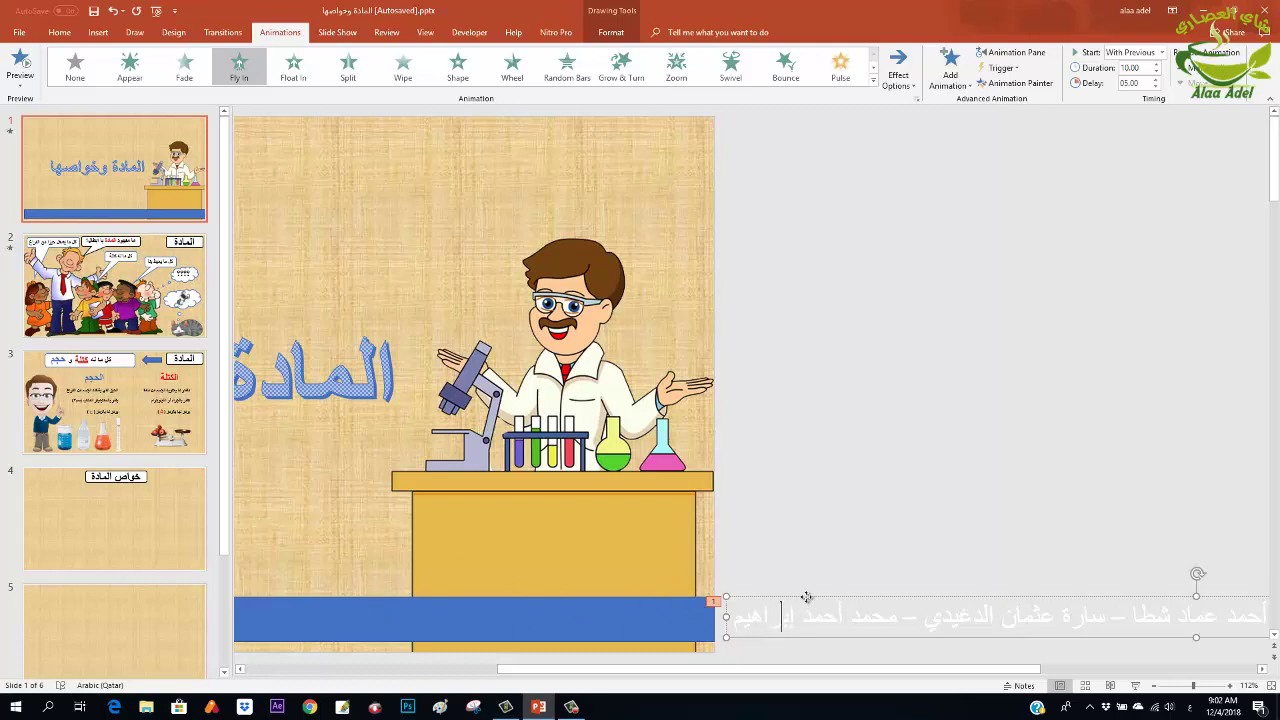
drag(806, 596, 809, 551)
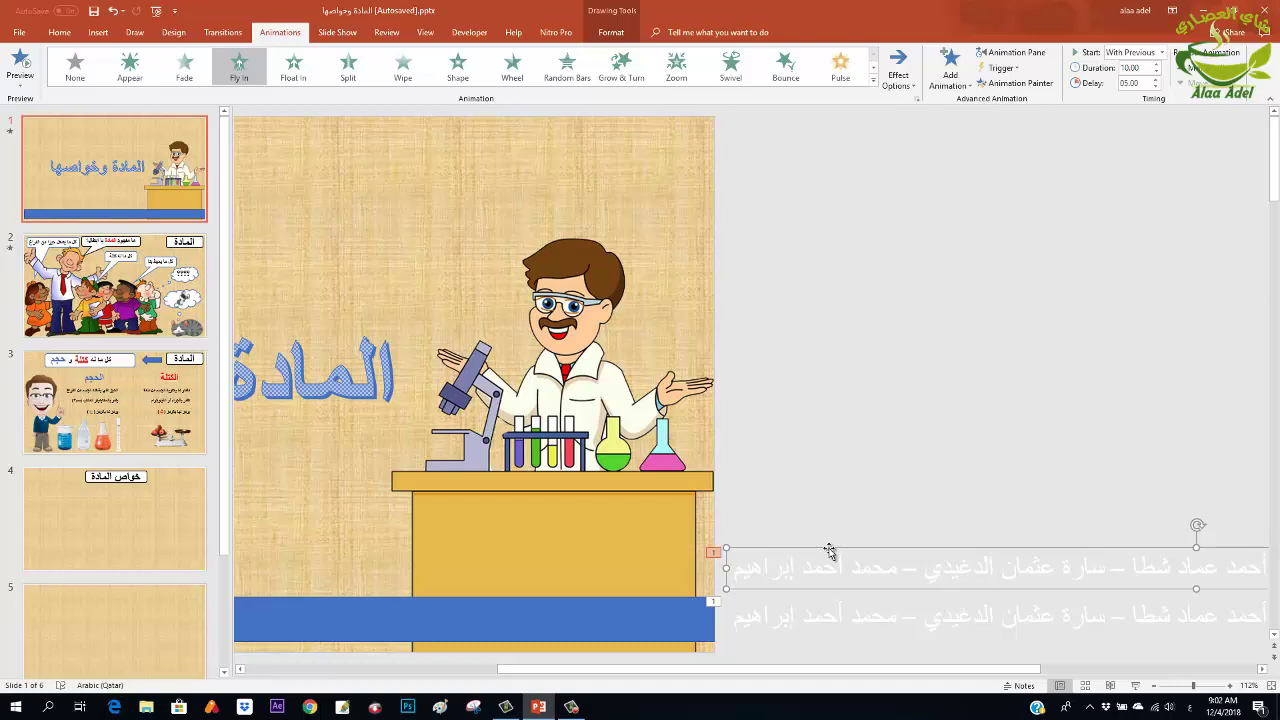
Select both names text boxes plus the blue banner, copy them, and move to slide 2
click(864, 595)
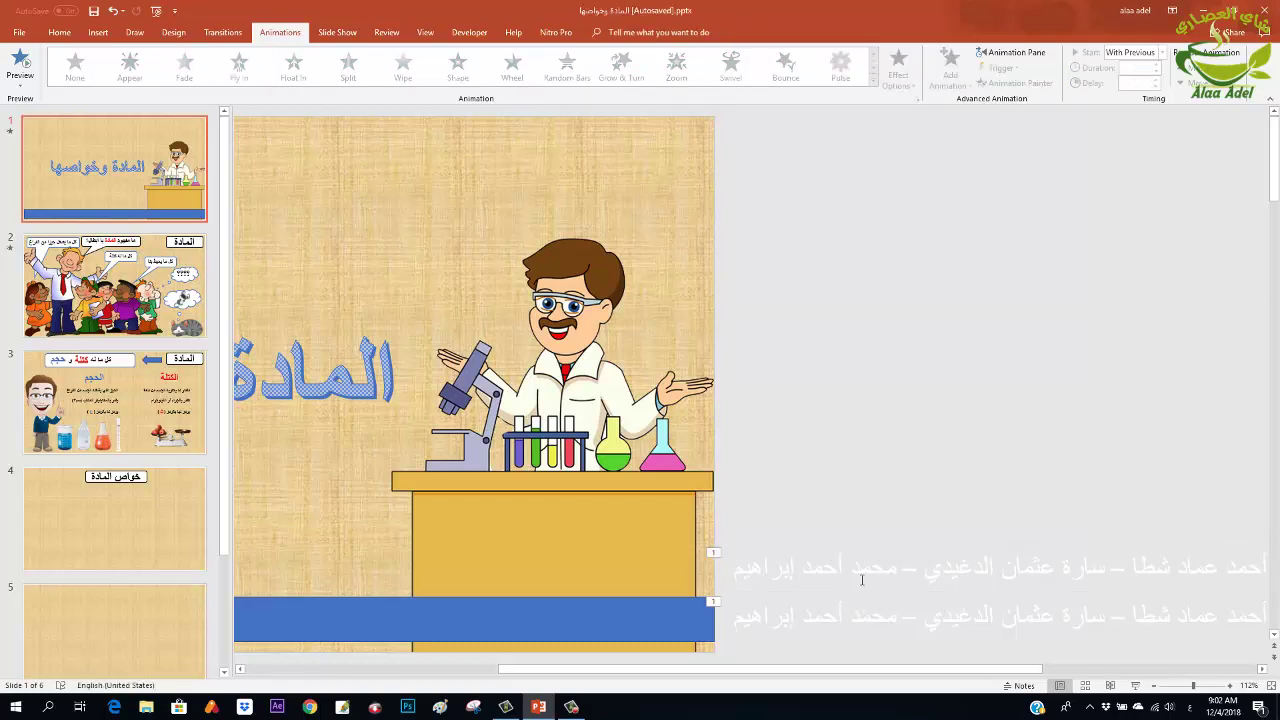
click(863, 566)
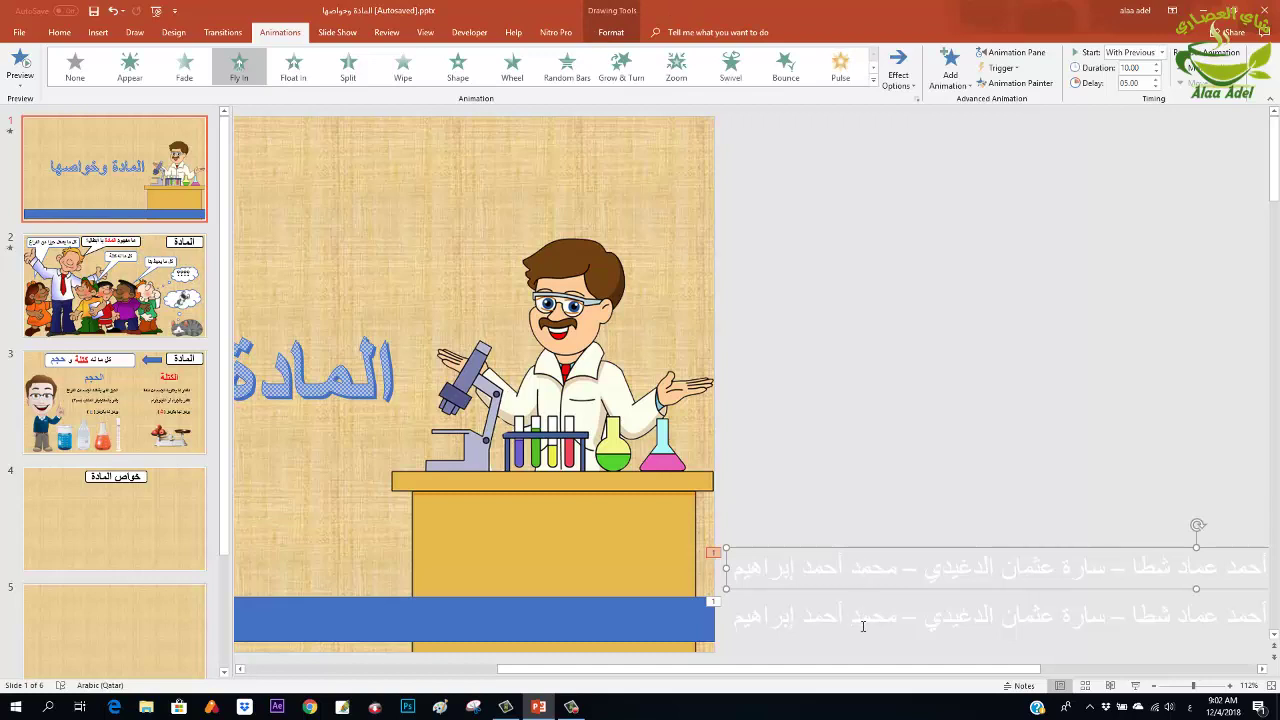
shift+click(864, 630)
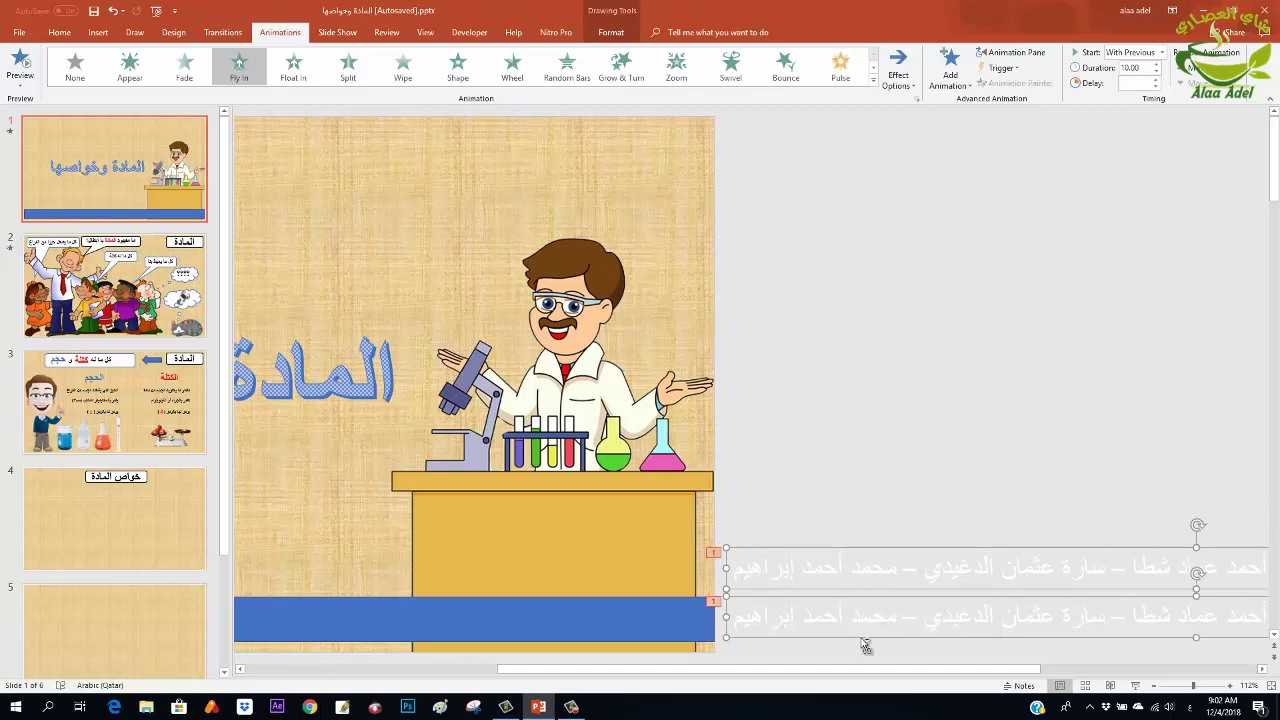
shift+click(690, 640)
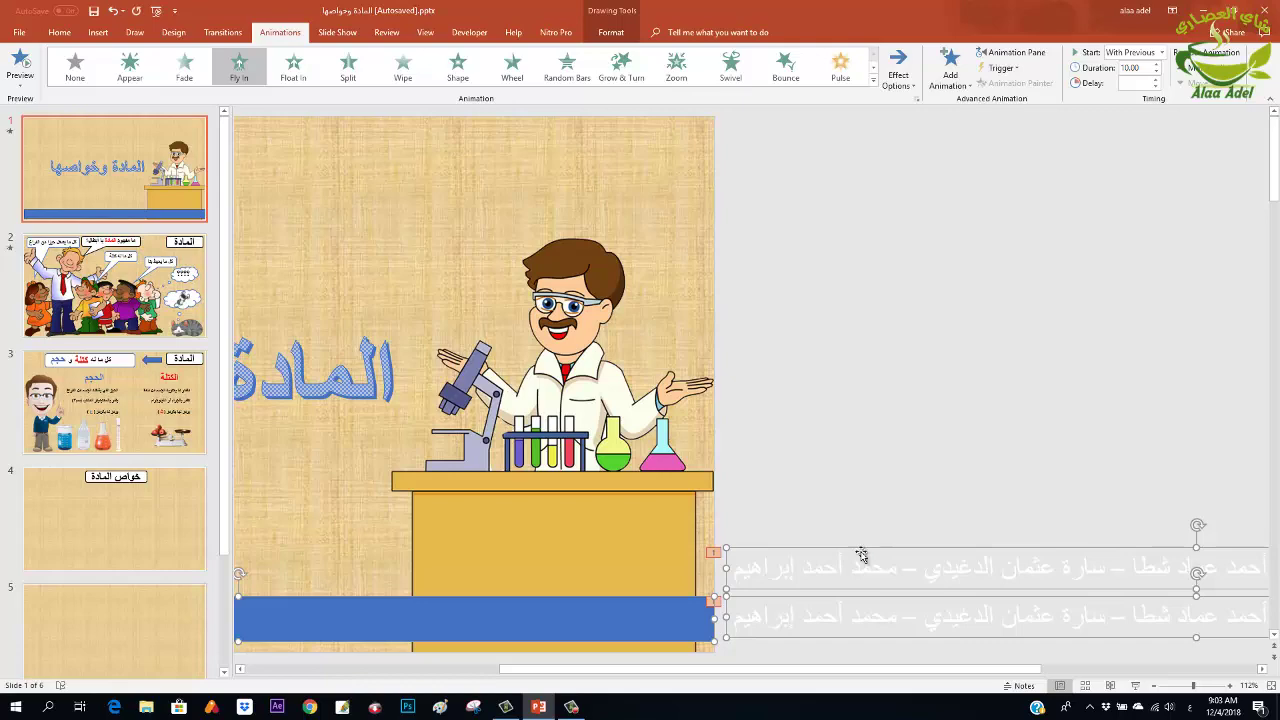
click(181, 298)
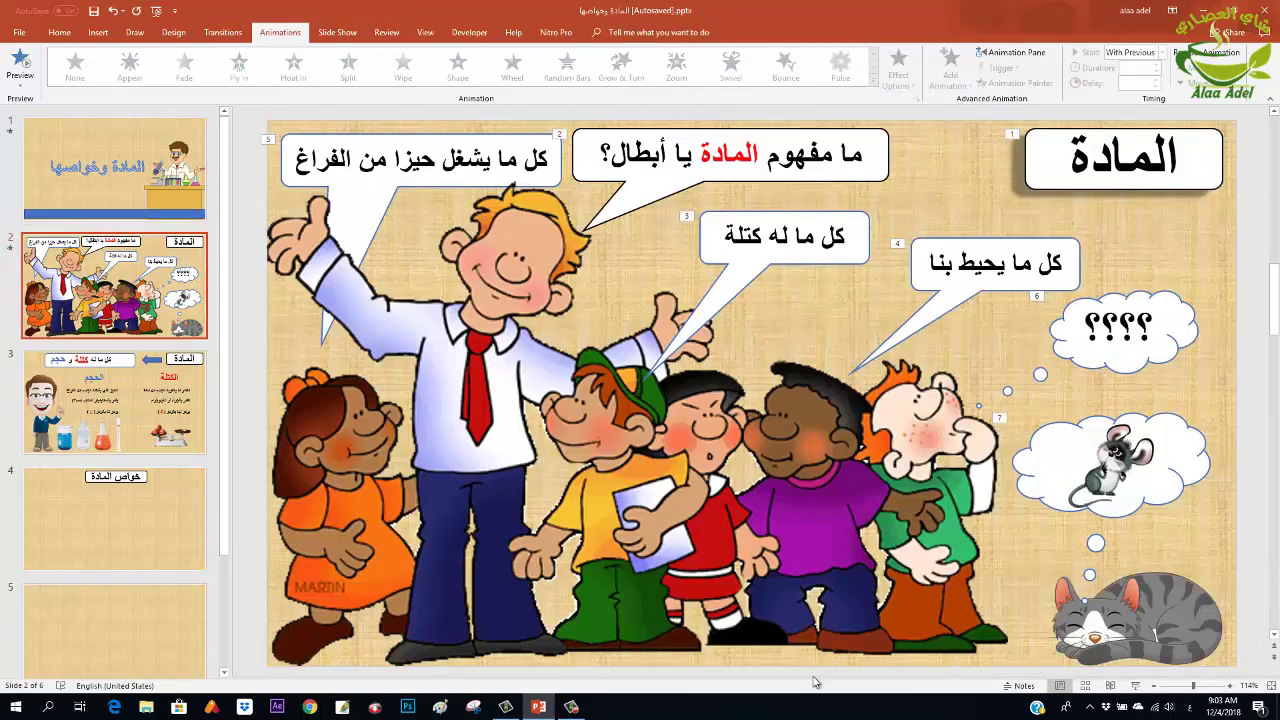
Paste the blue banner and both names lines onto slide 2, then check each line's Fly In timing
click(785, 615)
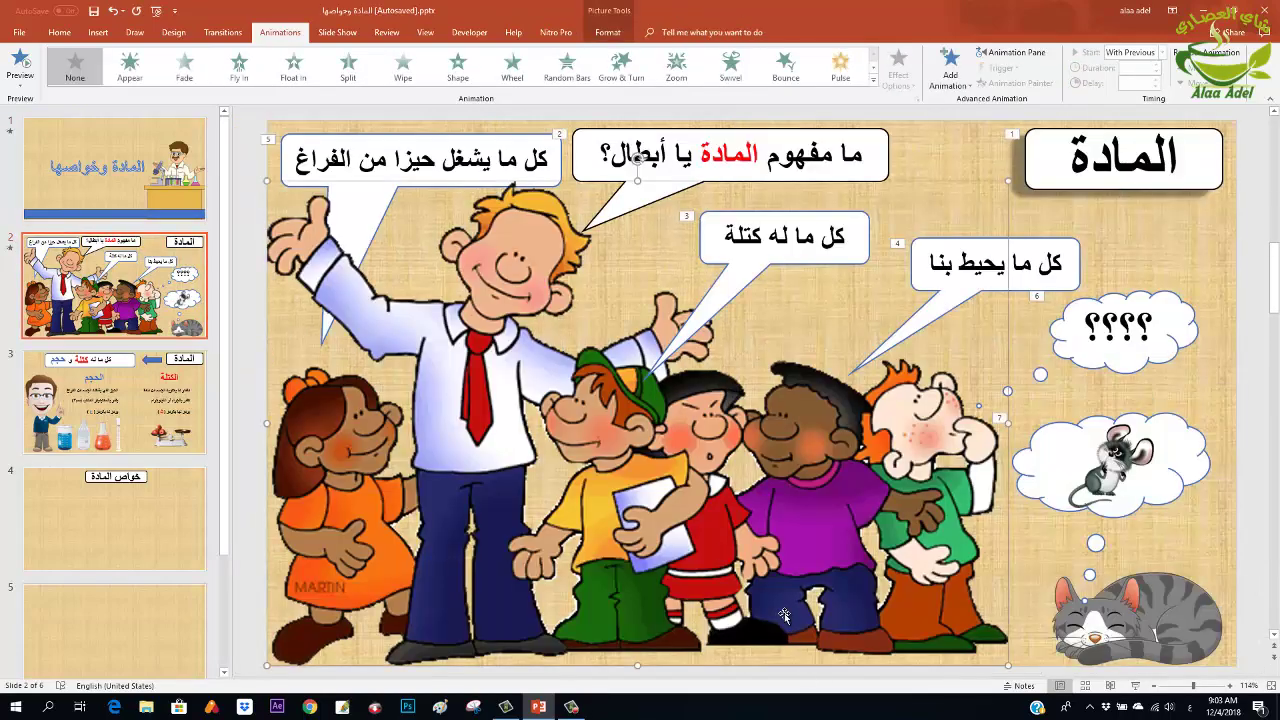
key(ctrl+v)
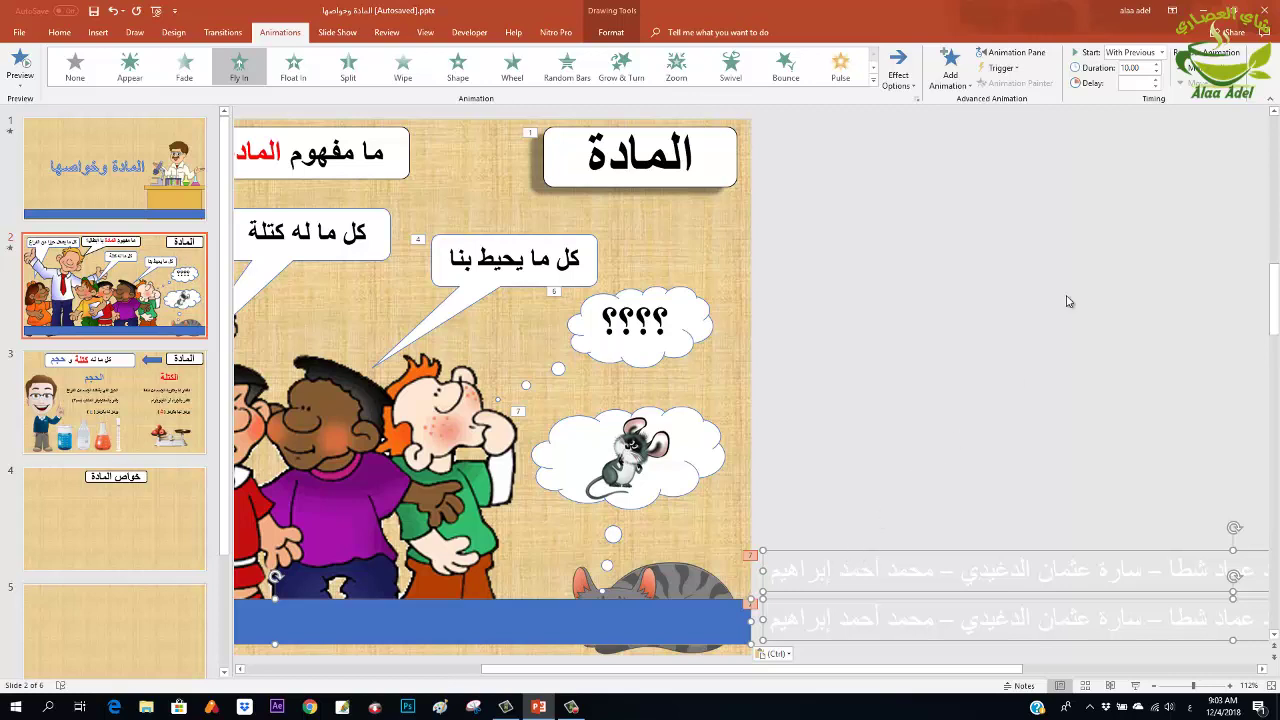
click(882, 509)
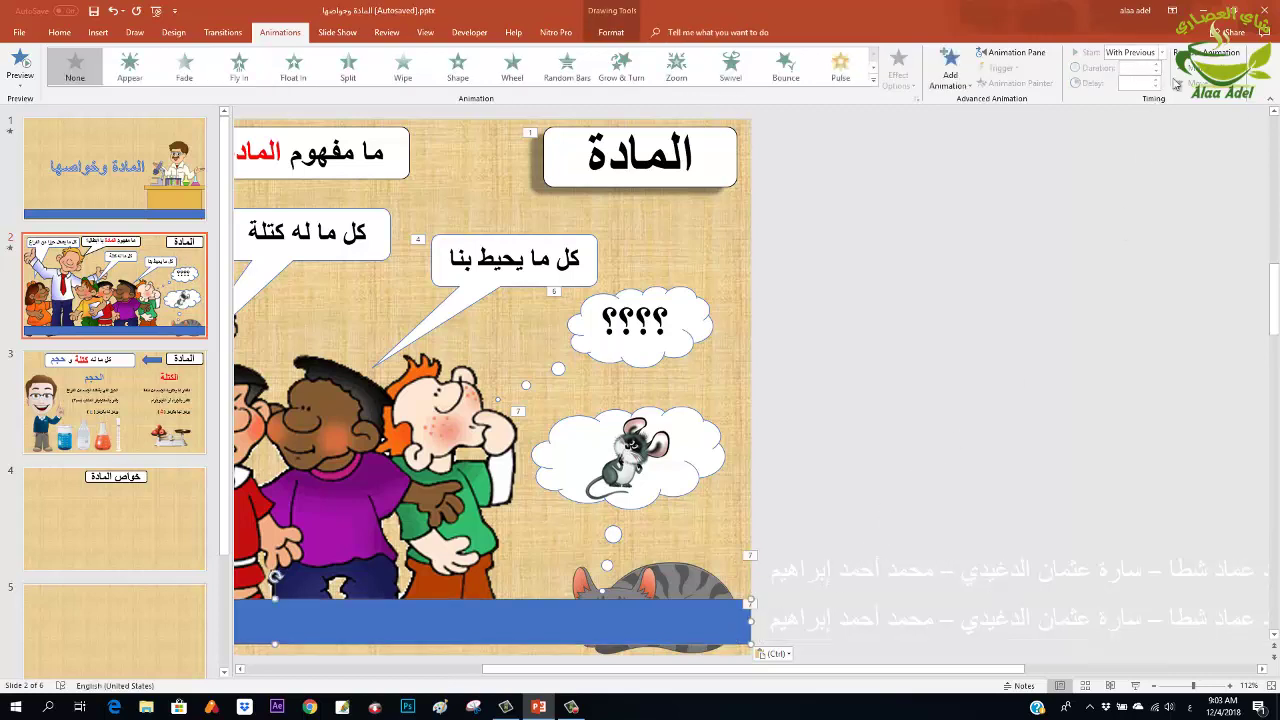
click(926, 565)
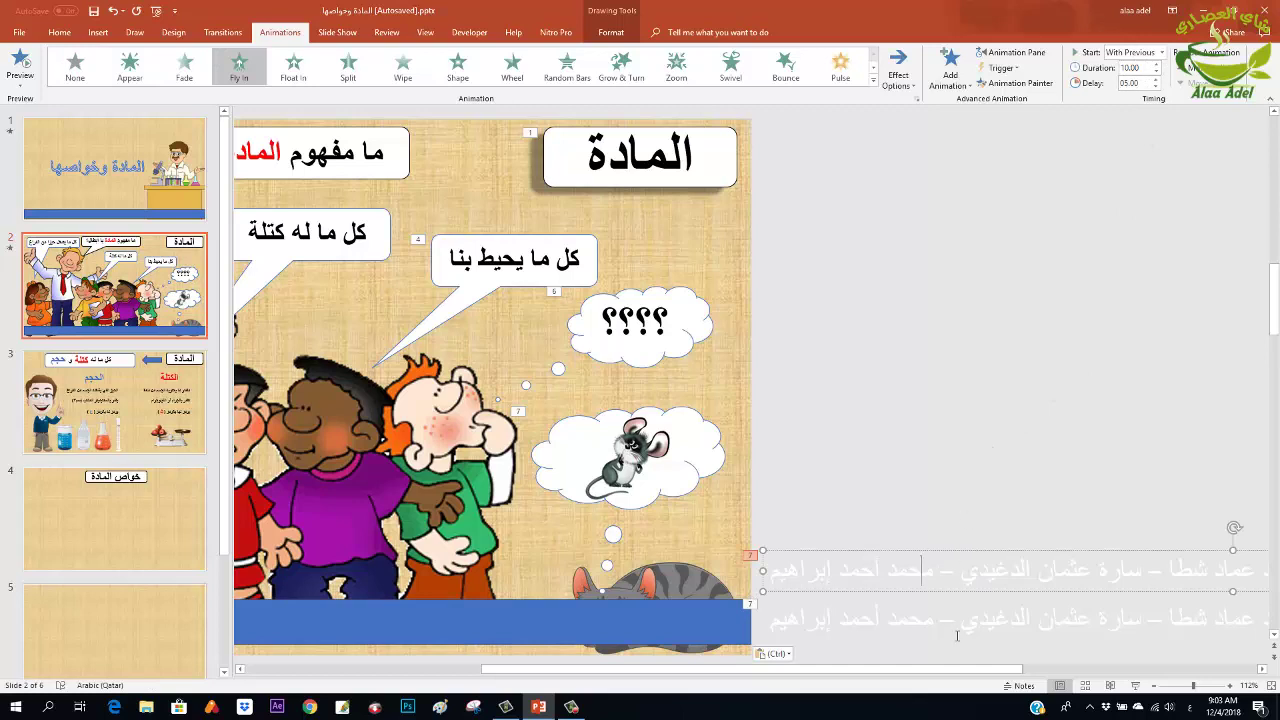
click(964, 626)
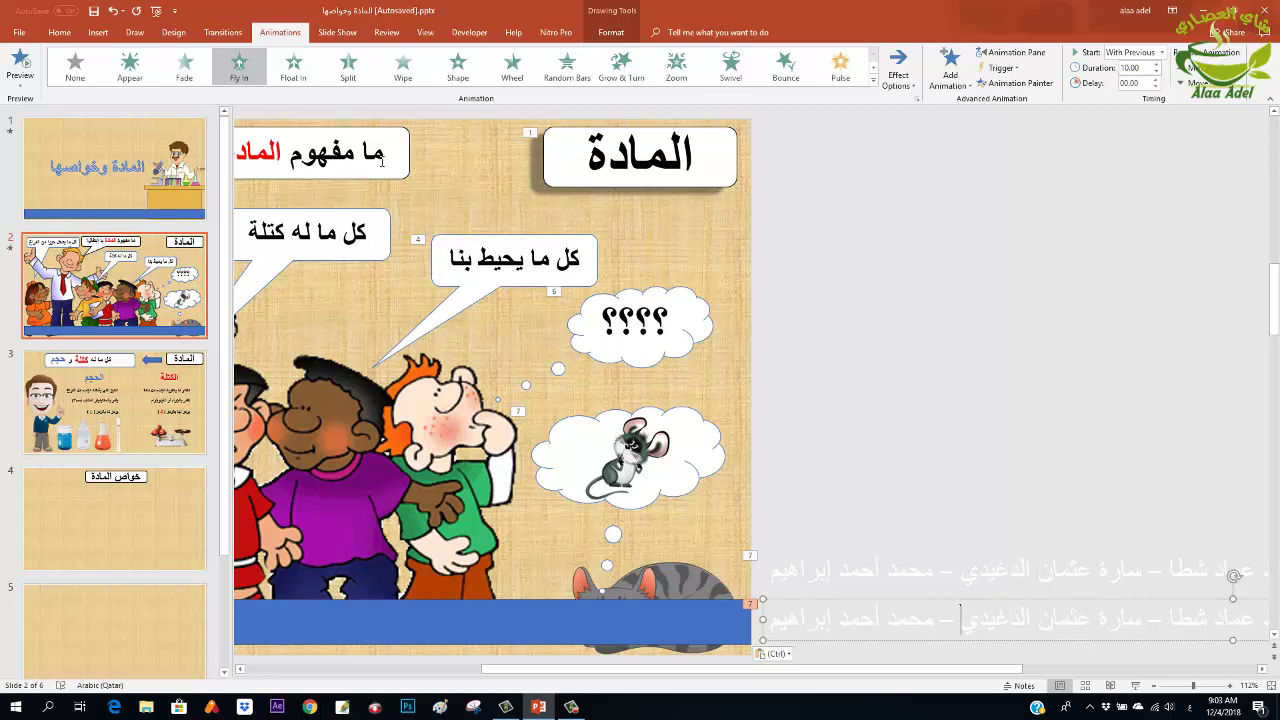
drag(610, 670, 552, 676)
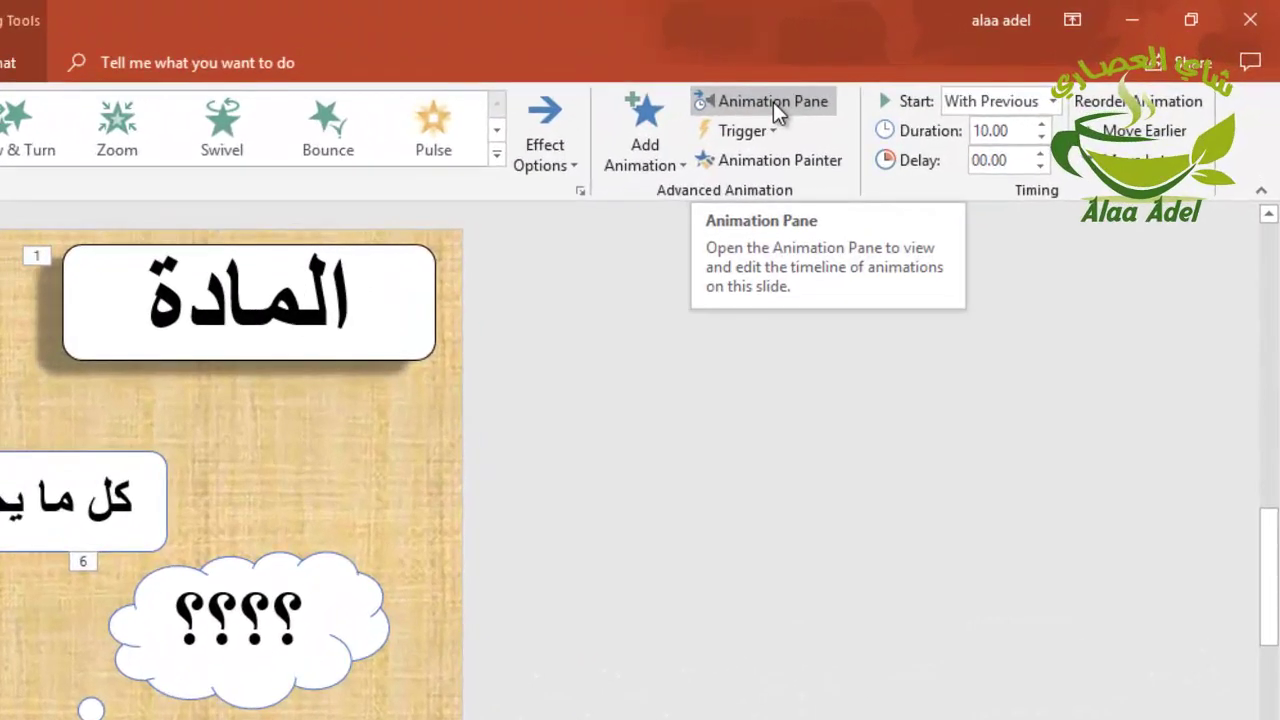
In the Animation Pane, move TextBox 23 then TextBox 24 to the top of the order
click(1017, 54)
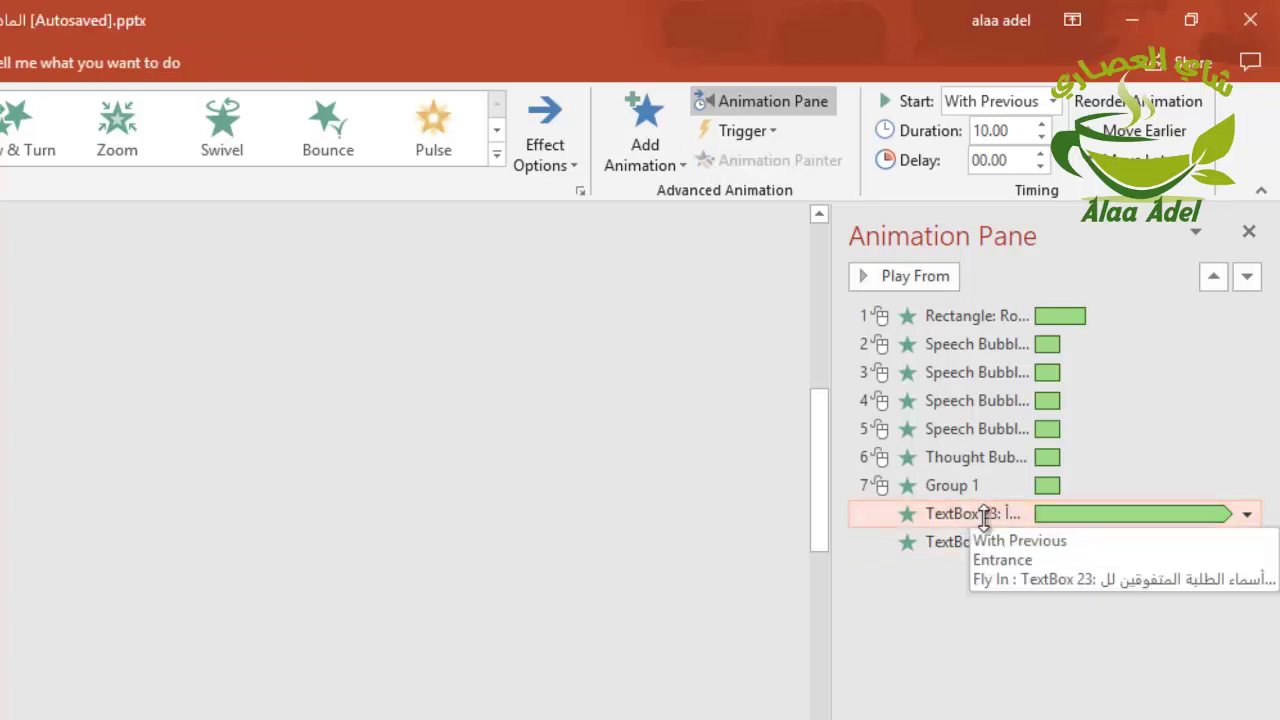
mouse_move(994, 515)
mouse_down()
mouse_move(1008, 478)
mouse_move(980, 303)
mouse_up()
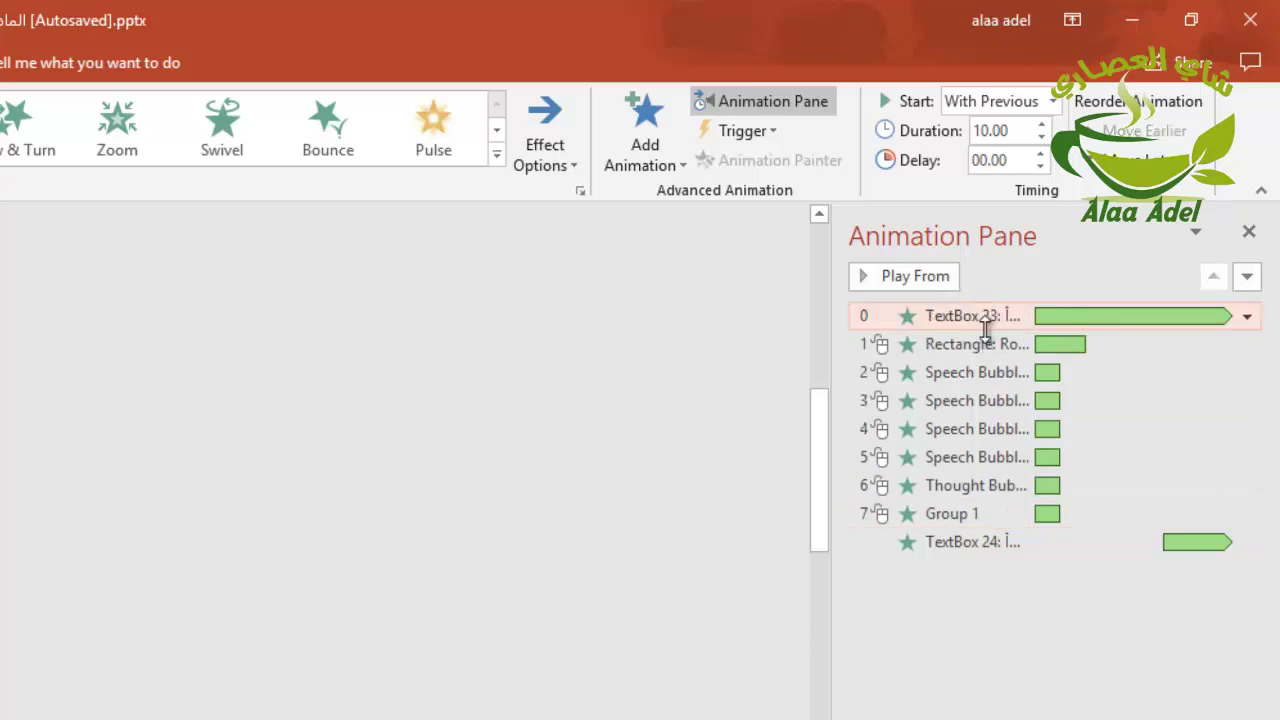
drag(976, 548, 978, 330)
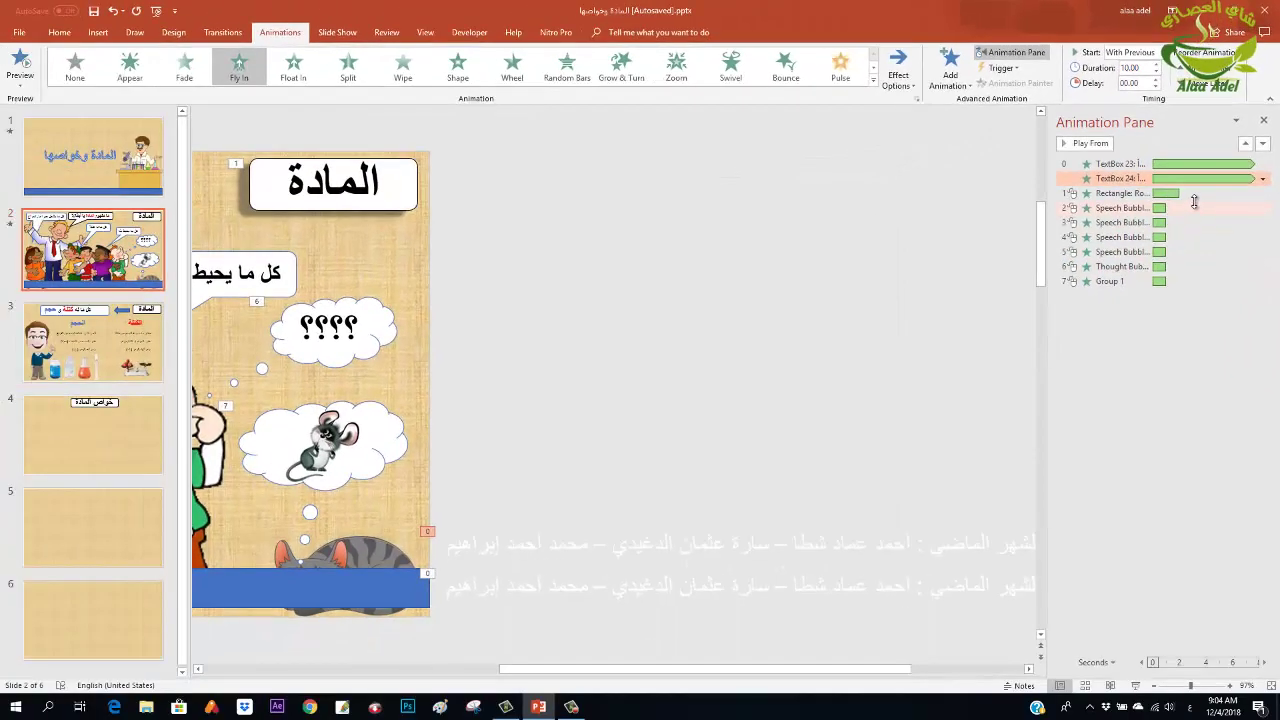
Stack the upper names line onto the lower one and start the slide show
click(732, 543)
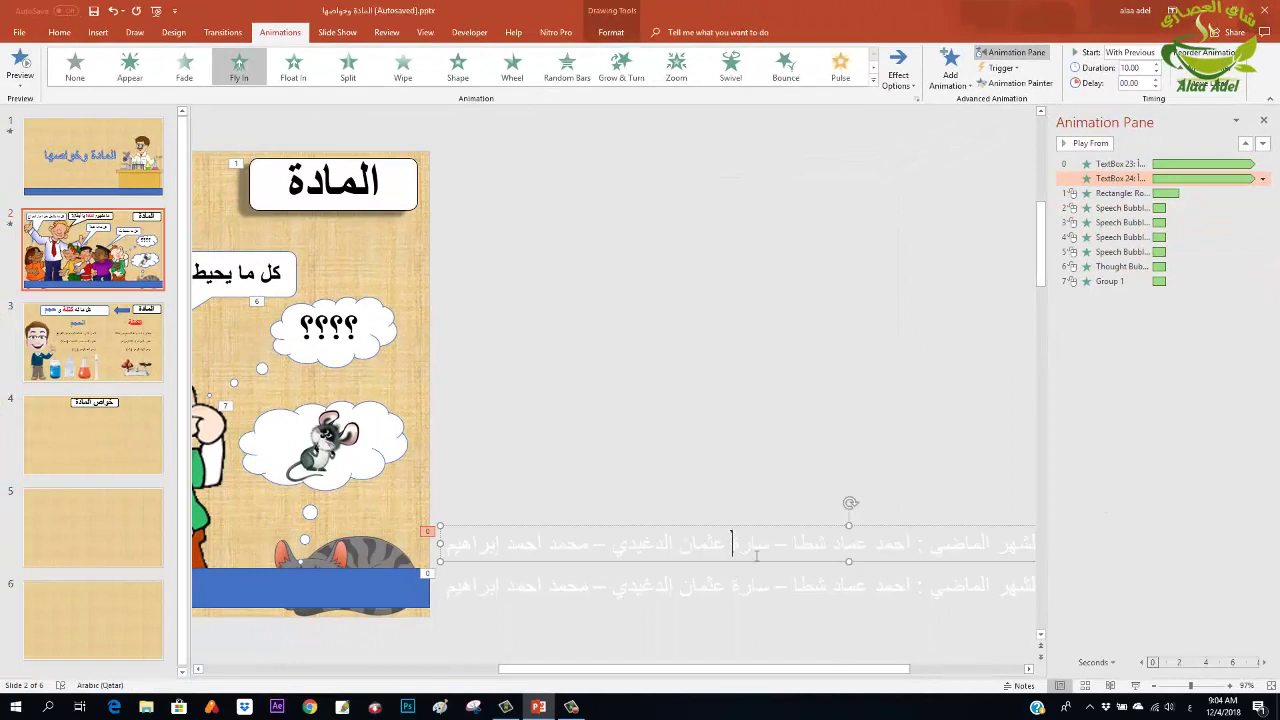
drag(765, 560, 763, 602)
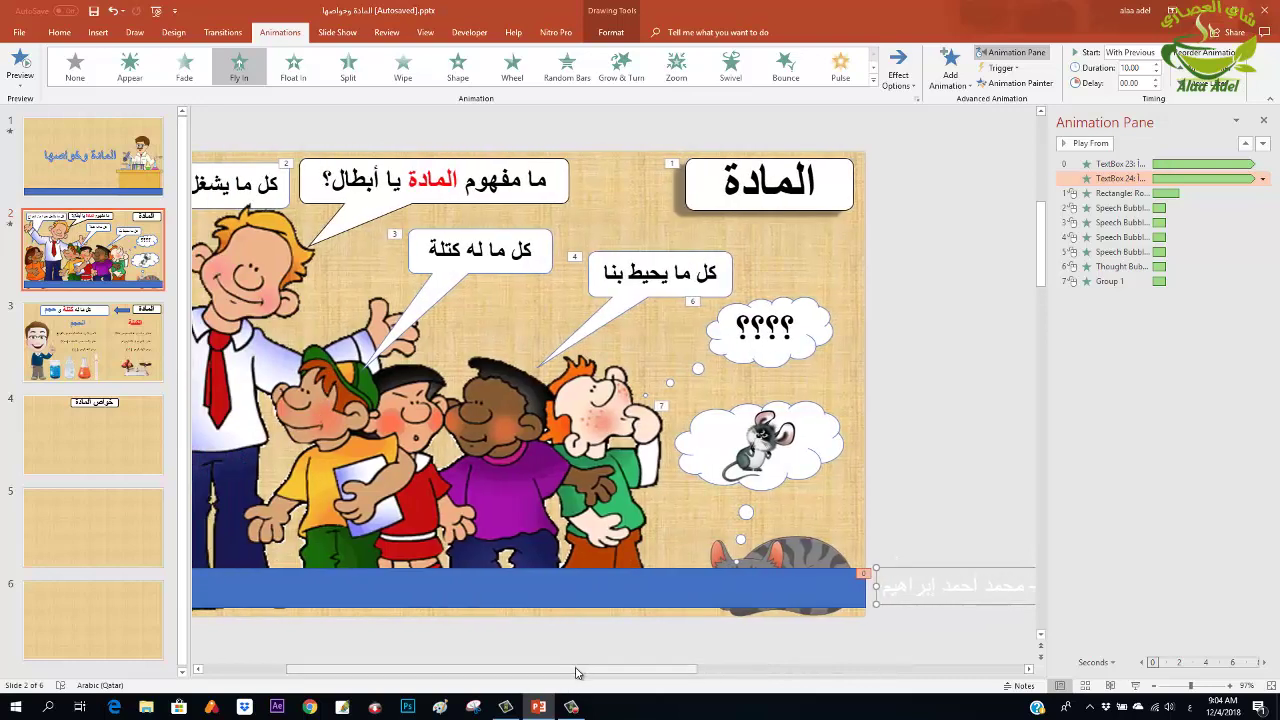
drag(575, 668, 491, 668)
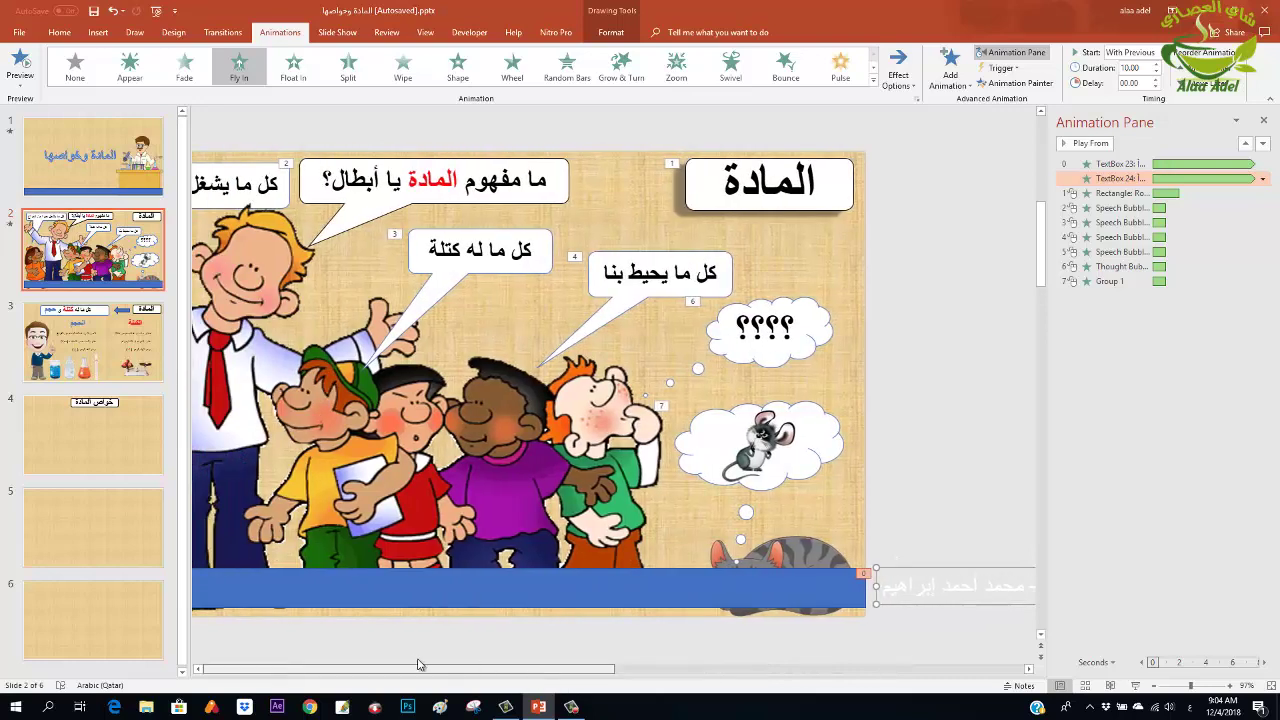
click(323, 37)
click(78, 78)
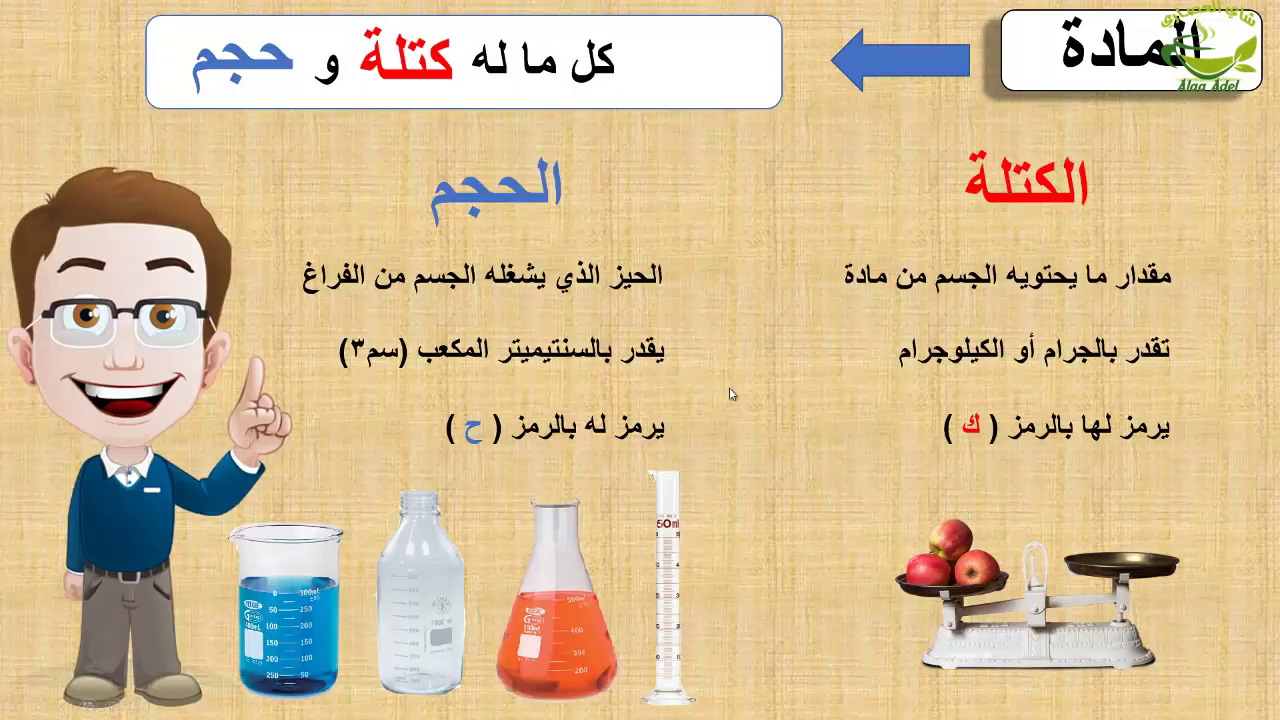
key(Escape)
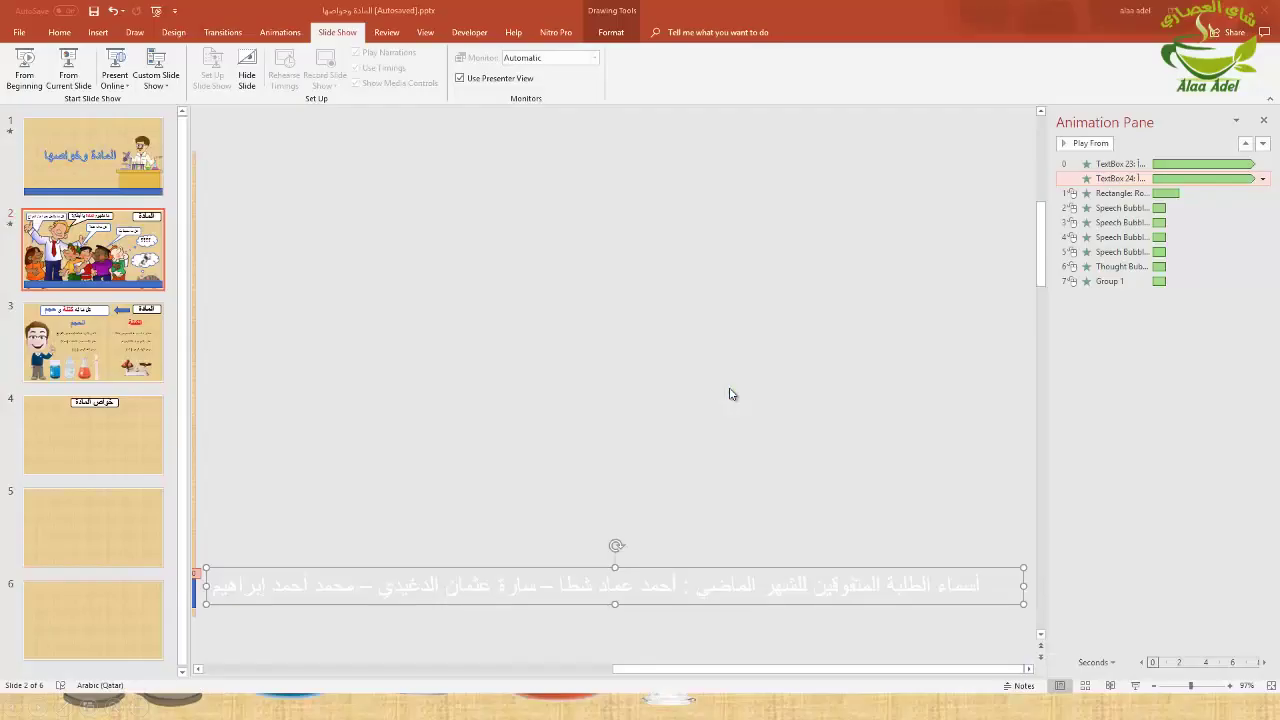
click(72, 167)
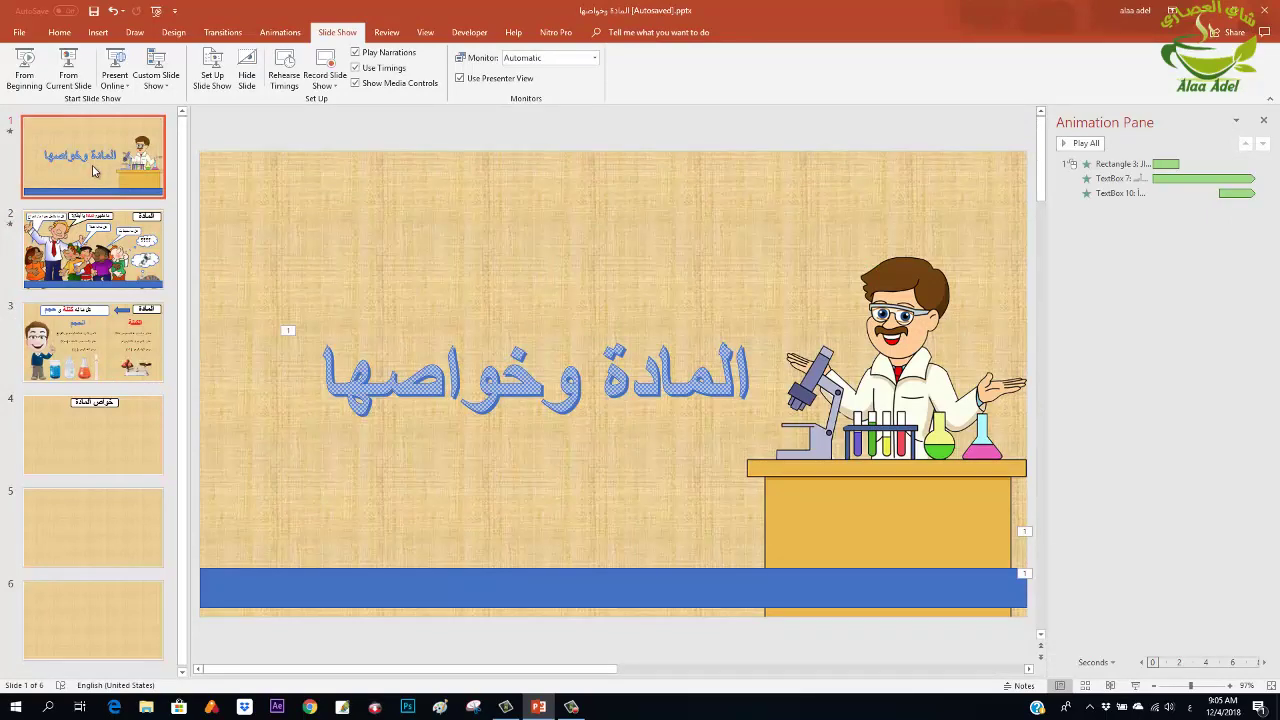
click(92, 250)
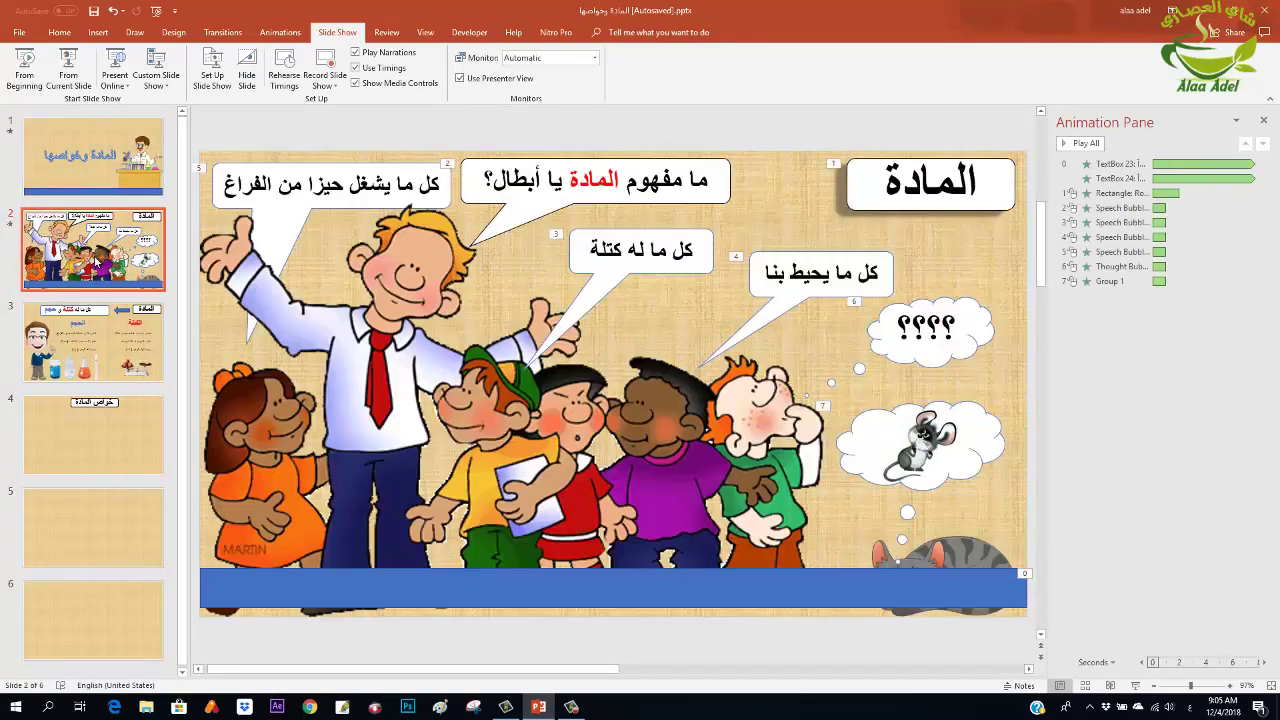